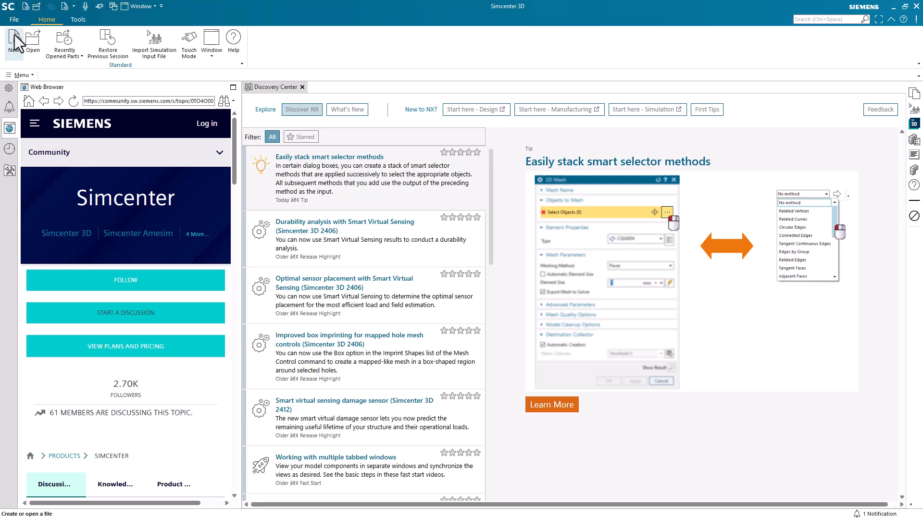
# Create a new model part named batnball.
pyautogui.click(15, 38)
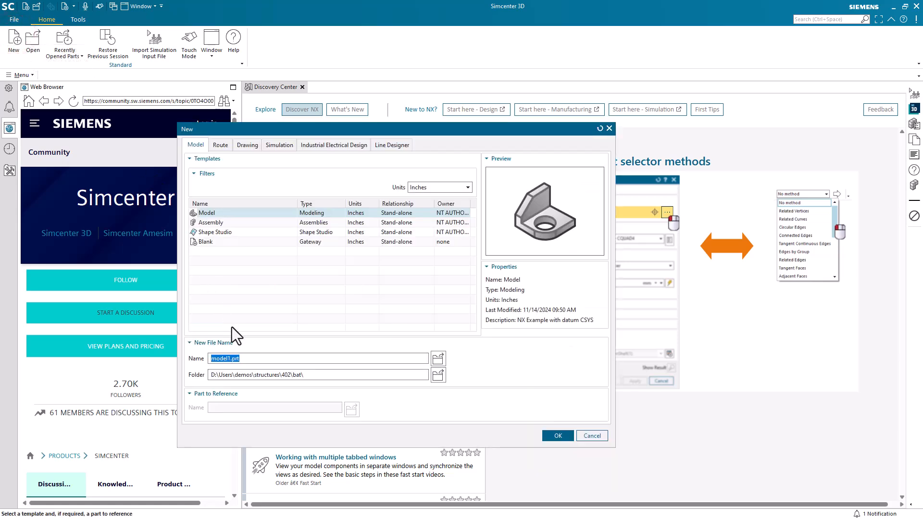
pyautogui.write('batnball')
pyautogui.press('Return')
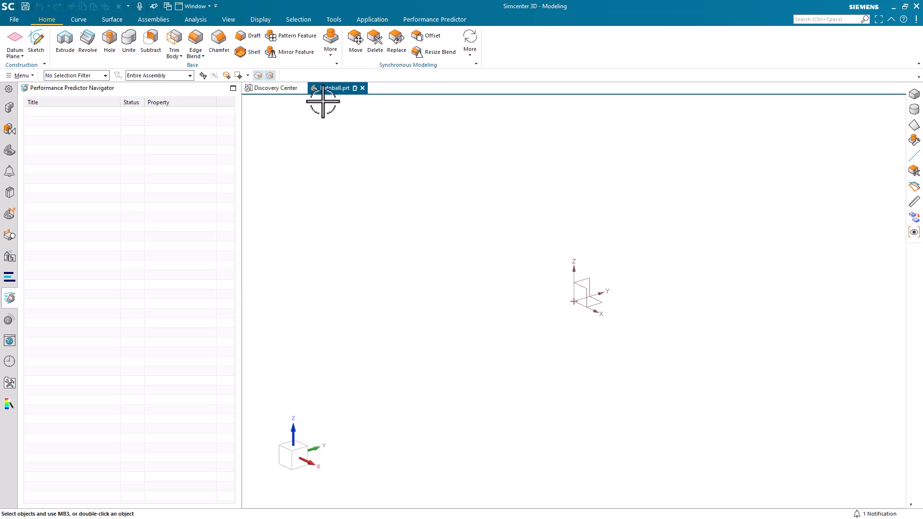
# Start a cylinder along the XC axis with a 2 in diameter and 2 in height.
pyautogui.click(331, 44)
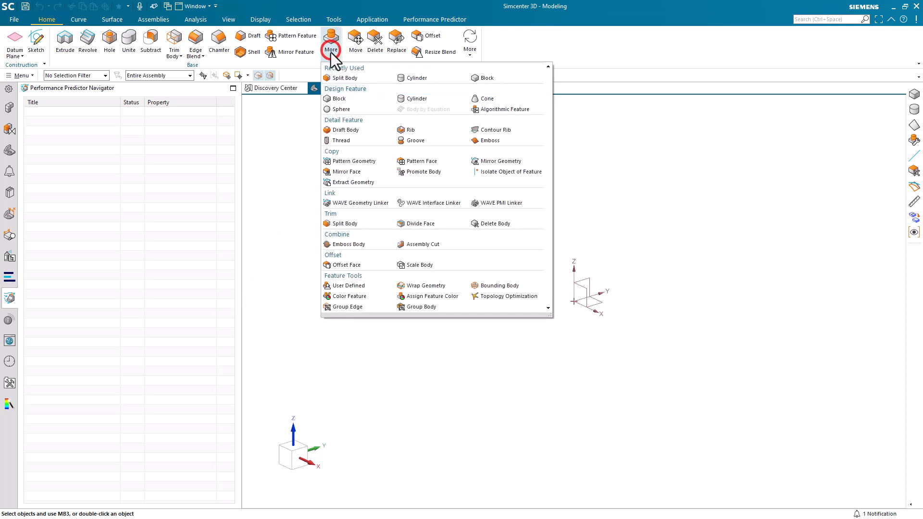
pyautogui.click(415, 78)
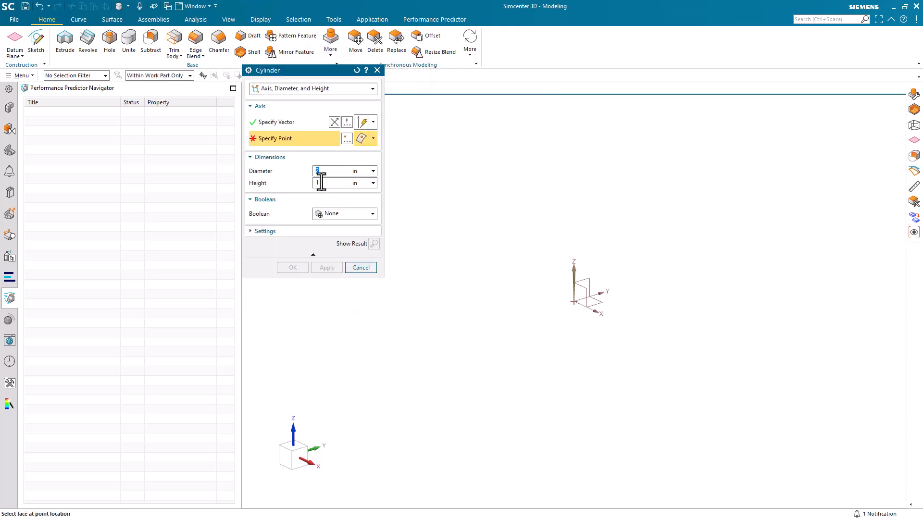
pyautogui.doubleClick(321, 183)
pyautogui.write('2')
pyautogui.click(374, 123)
pyautogui.click(362, 215)
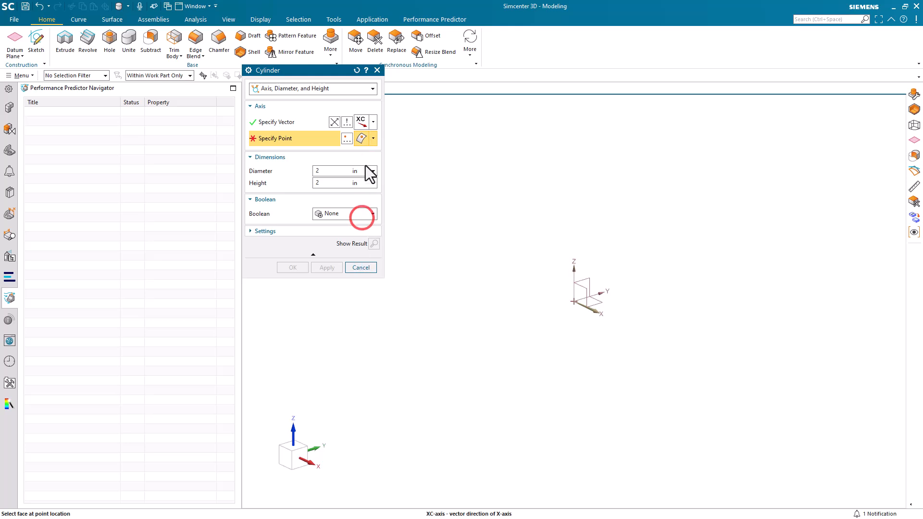
# Place the cylinder's base point at XC 18 in and create the cylinder.
pyautogui.click(347, 140)
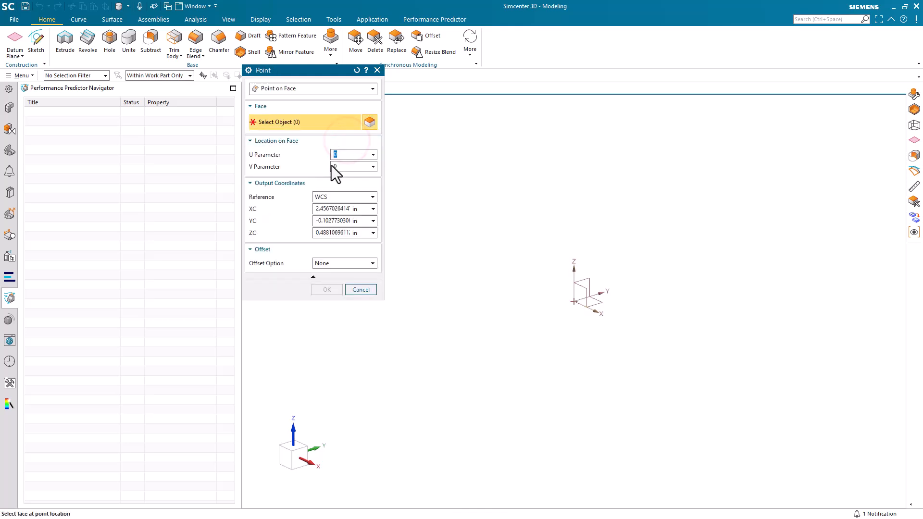
pyautogui.doubleClick(325, 210)
pyautogui.write('18')
pyautogui.press('Tab')
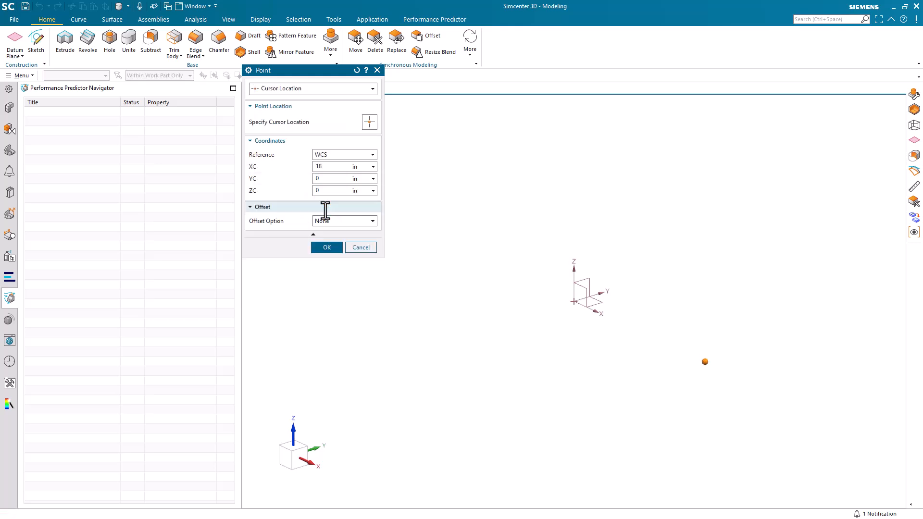
pyautogui.click(319, 247)
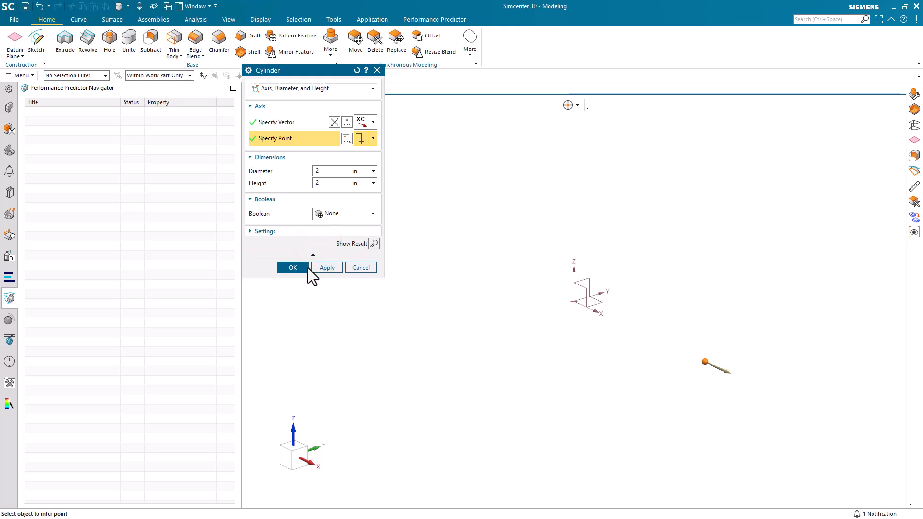
pyautogui.click(292, 268)
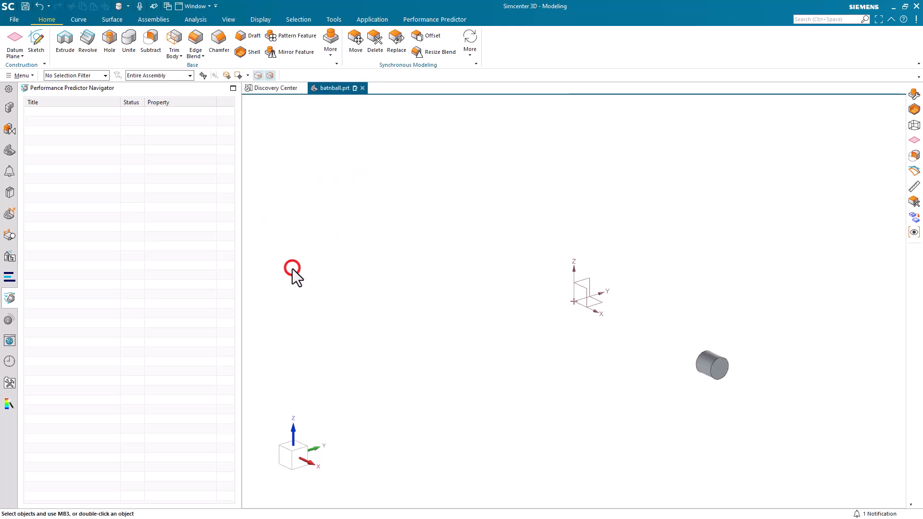
# Start a sphere with a 2 in diameter.
pyautogui.click(330, 55)
pyautogui.click(339, 111)
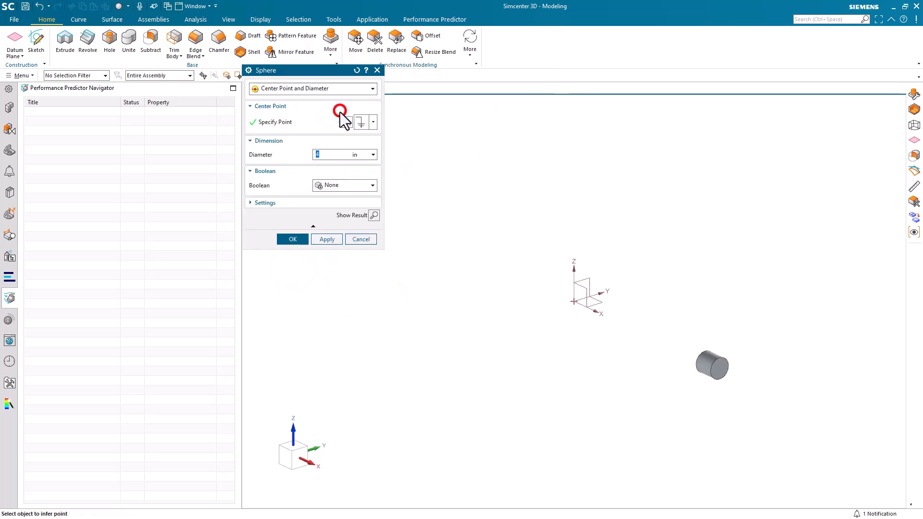
pyautogui.click(326, 154)
pyautogui.write('2')
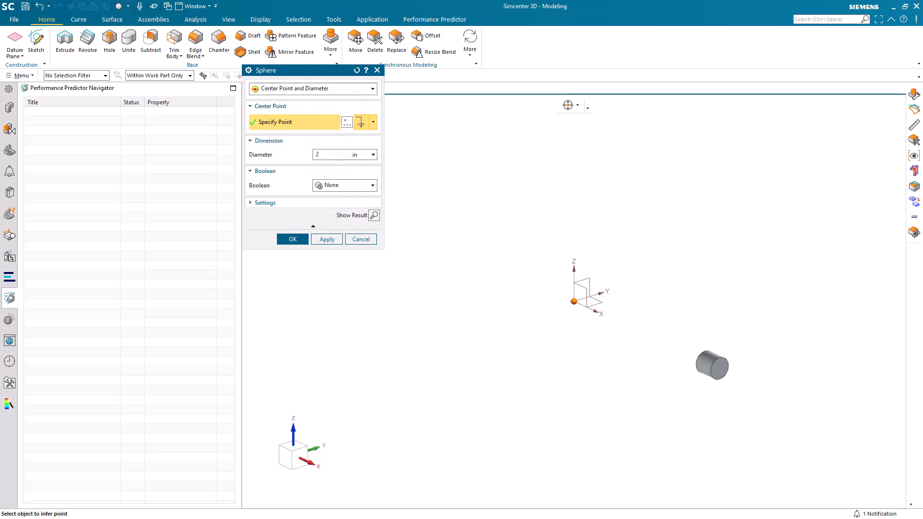
# Center the sphere at XC 19 in and YC 3 in and create it.
pyautogui.click(347, 121)
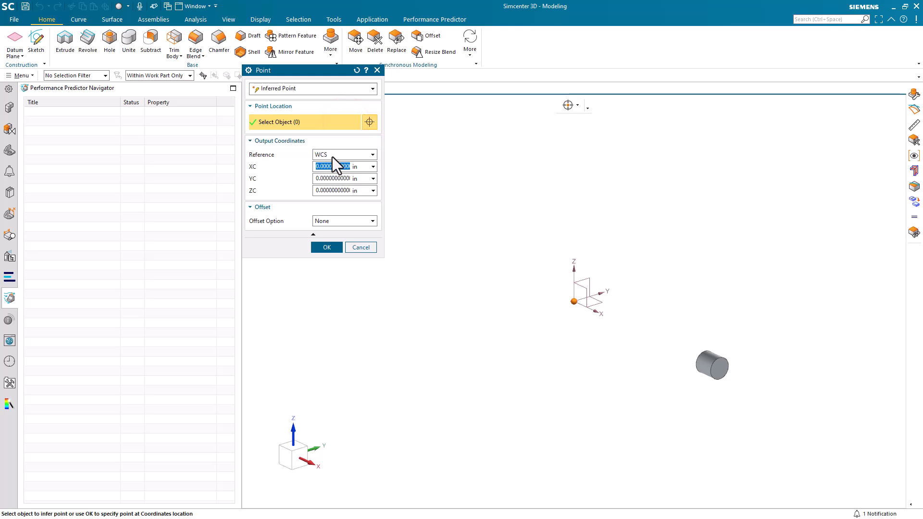
pyautogui.write('19')
pyautogui.press('Tab')
pyautogui.write('3')
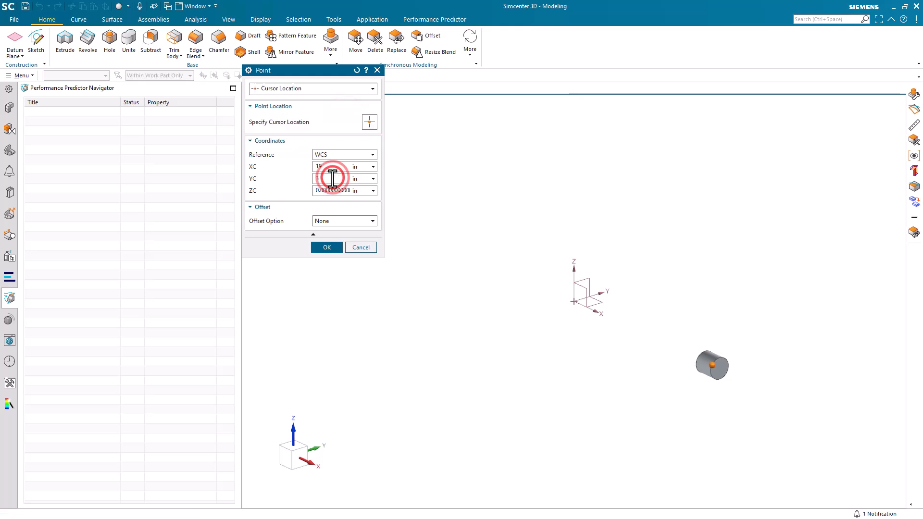
pyautogui.click(326, 247)
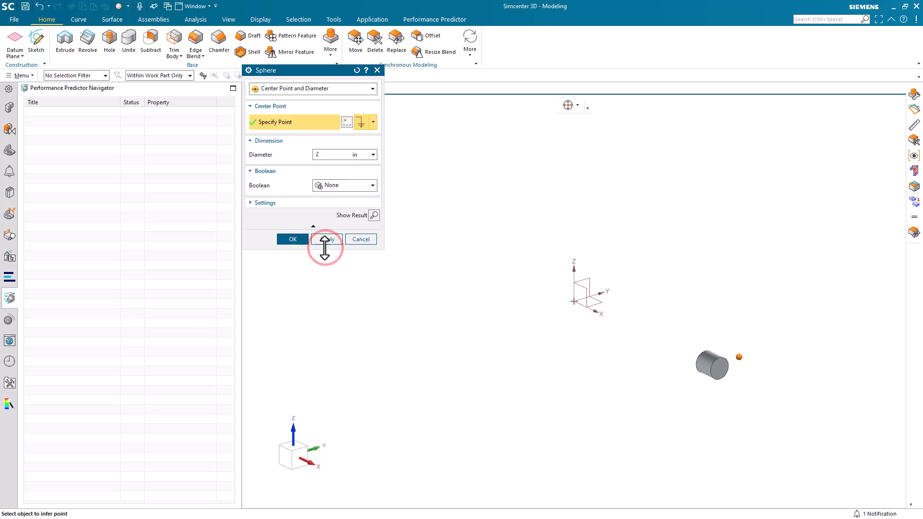
pyautogui.click(293, 239)
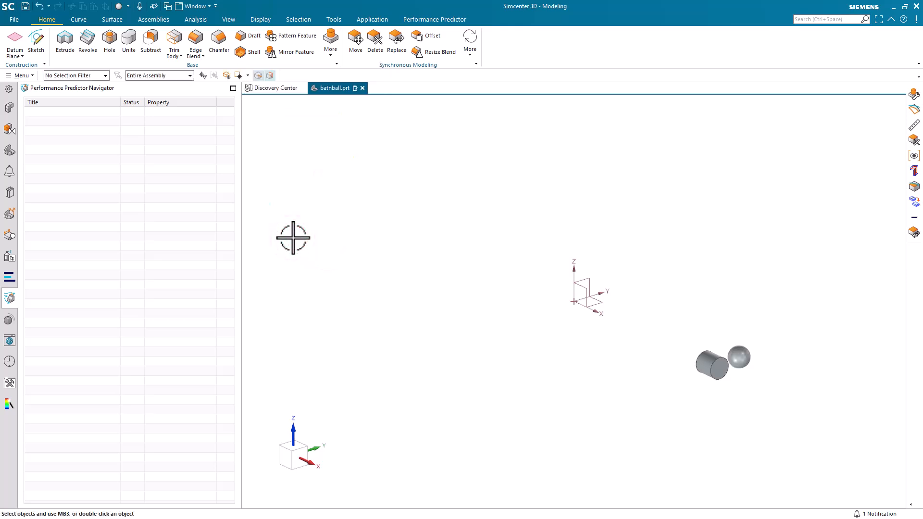
# Assign the ABS library material to both the cylinder and sphere bodies.
pyautogui.click(21, 75)
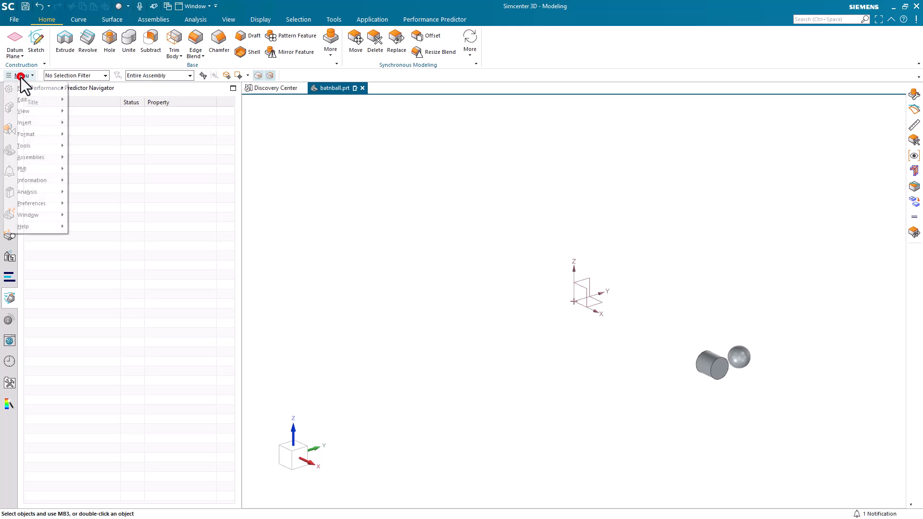
pyautogui.click(40, 145)
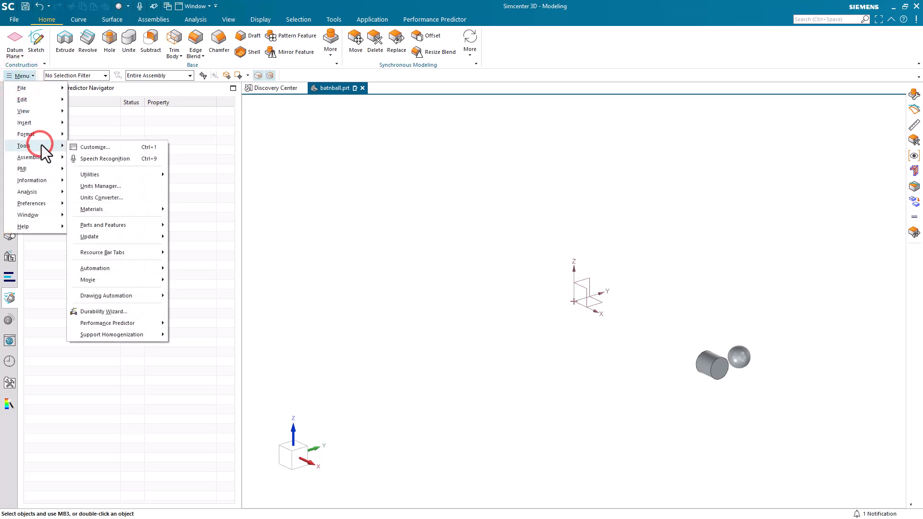
pyautogui.click(123, 210)
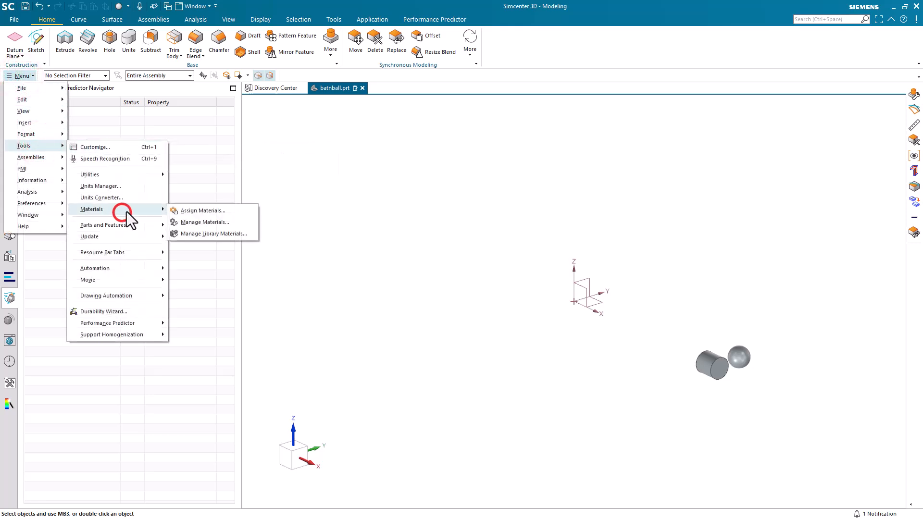
pyautogui.click(183, 211)
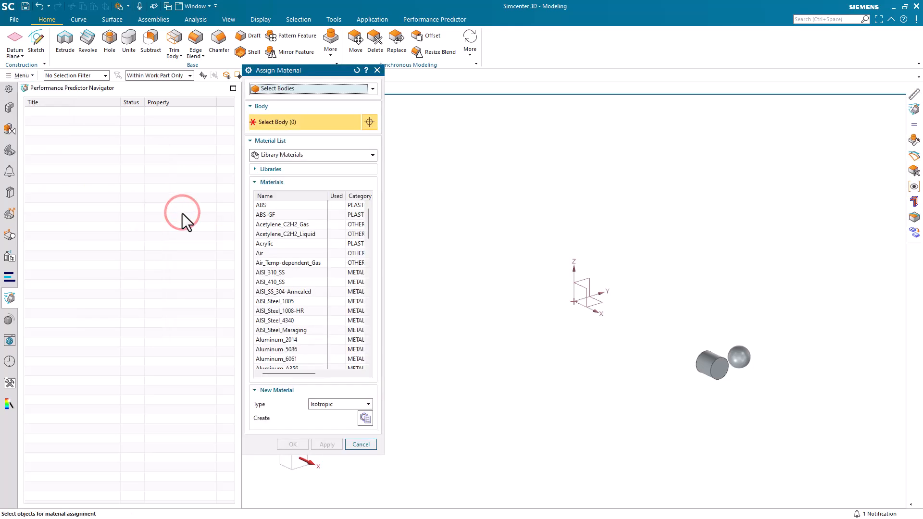
pyautogui.click(271, 206)
pyautogui.moveTo(657, 391); pyautogui.dragTo(784, 316)
pyautogui.click(292, 445)
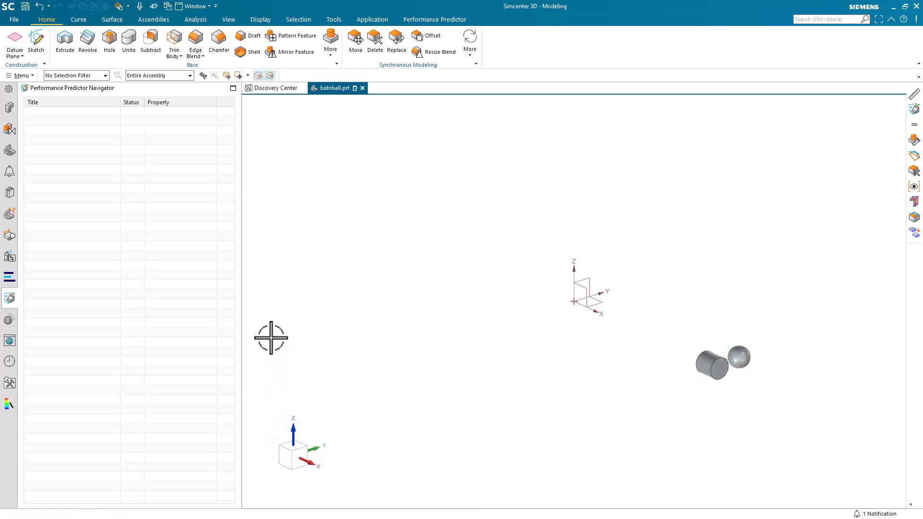
# Switch to Pre/Post and create a new FEM and simulation without an idealized part.
pyautogui.click(375, 20)
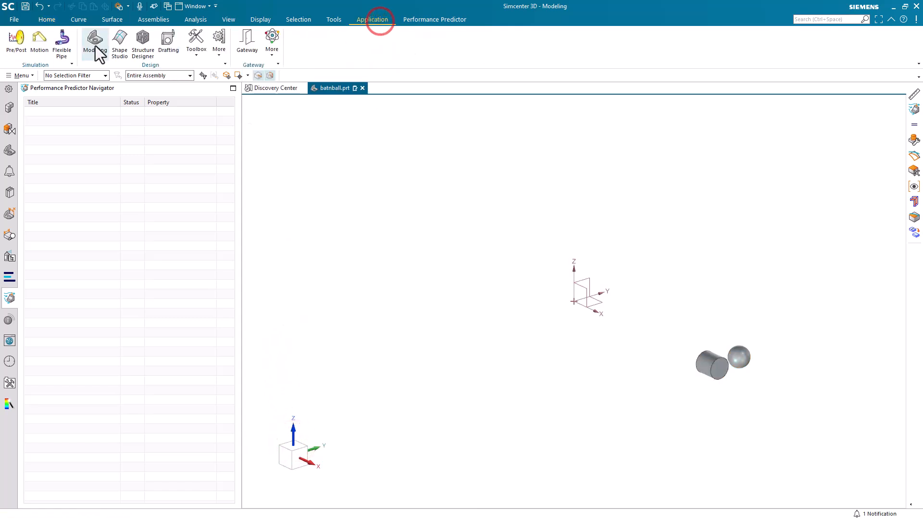
pyautogui.click(18, 39)
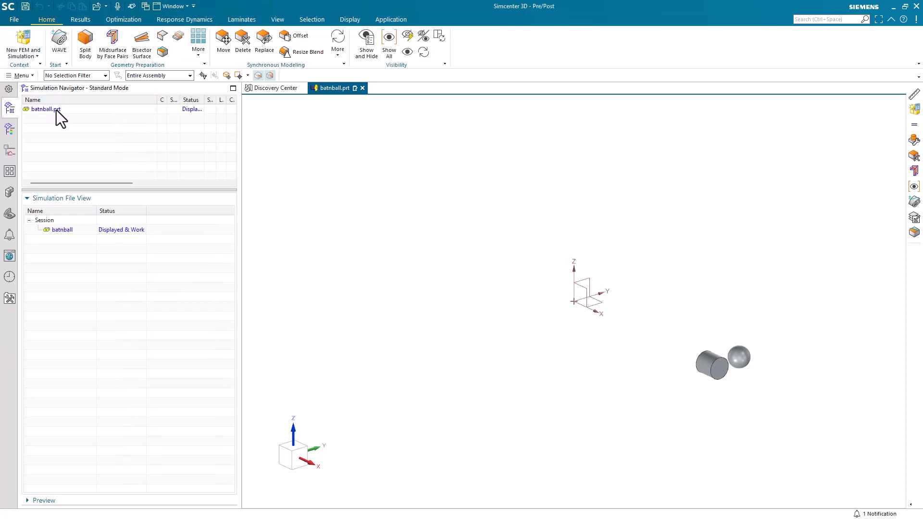
pyautogui.click(21, 37)
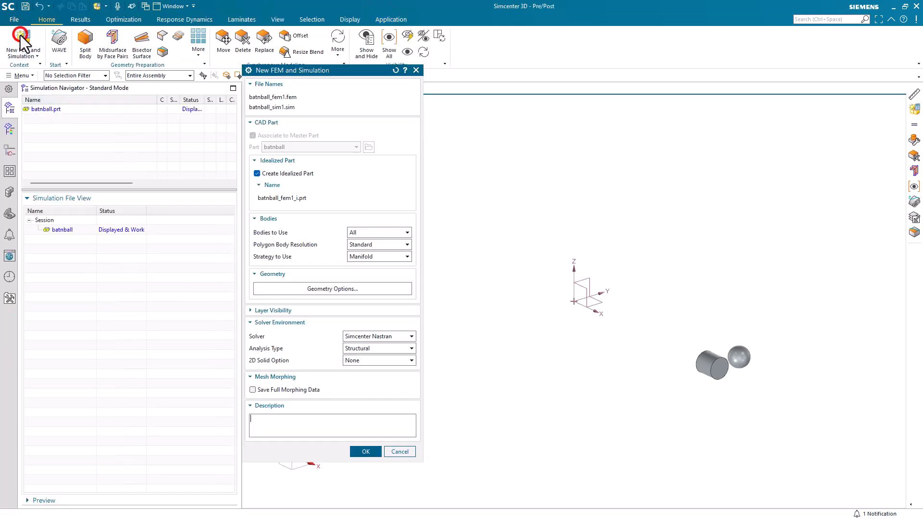
pyautogui.click(282, 174)
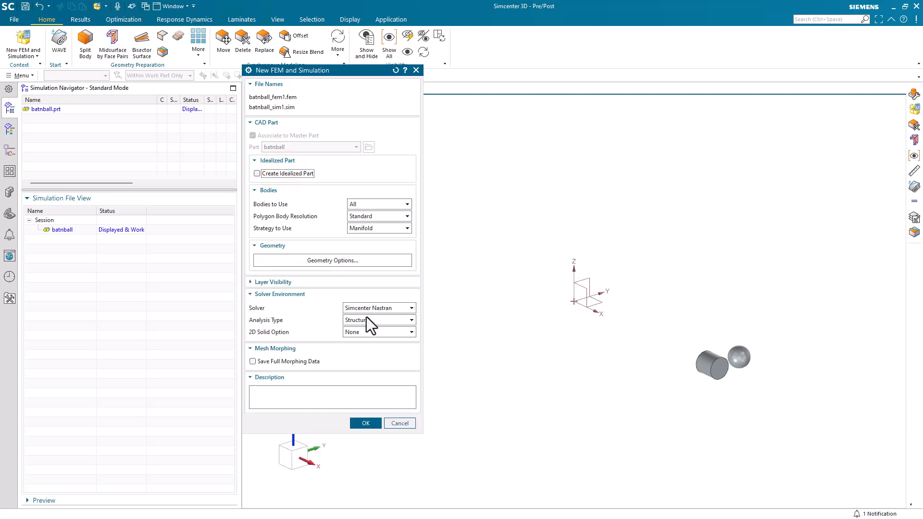
pyautogui.click(367, 423)
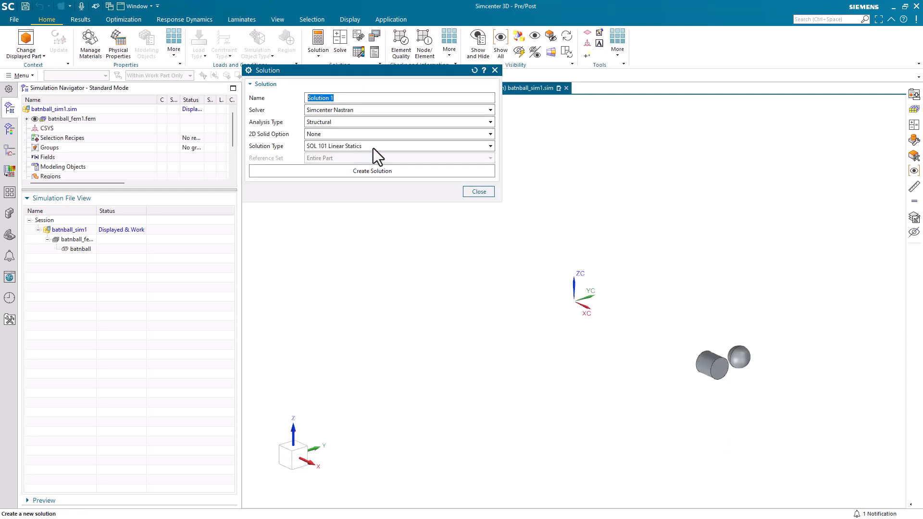
# Create a solution named 402 of type SOL 402 Multi-Step Nonlinear Kinematics.
pyautogui.write('402')
pyautogui.click(374, 147)
pyautogui.scroll(-3, 377, 229)
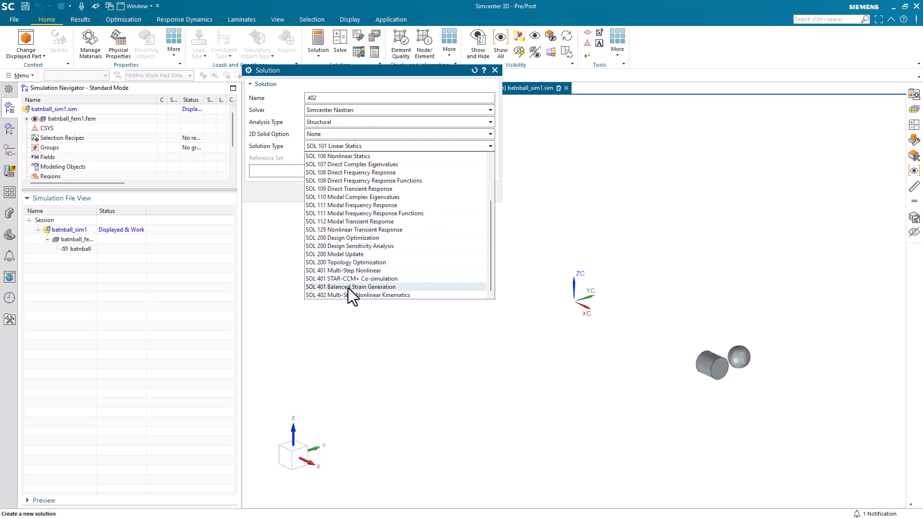
pyautogui.click(345, 295)
pyautogui.click(345, 169)
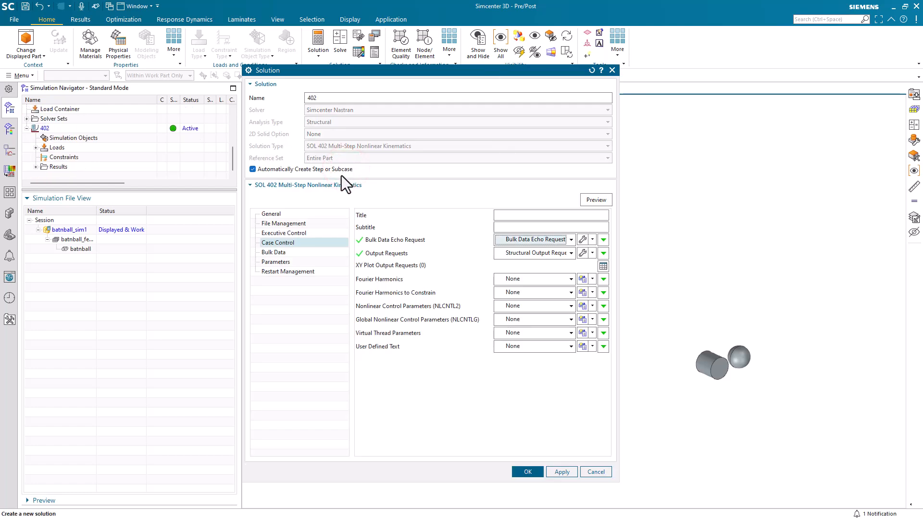
# Open the solution's structural output requests, disable all, and filter to SOL 402 Multi-Step Nonlinear Kinematics.
pyautogui.click(584, 253)
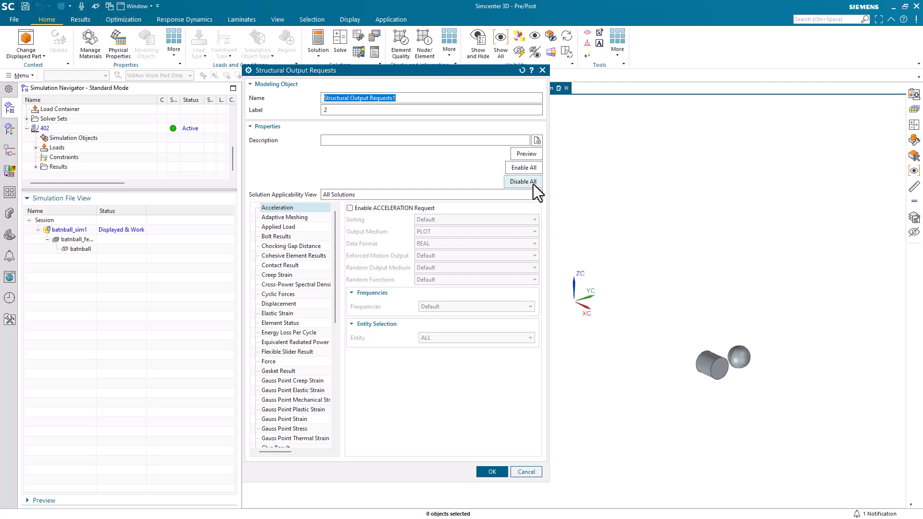
pyautogui.click(531, 181)
pyautogui.click(483, 193)
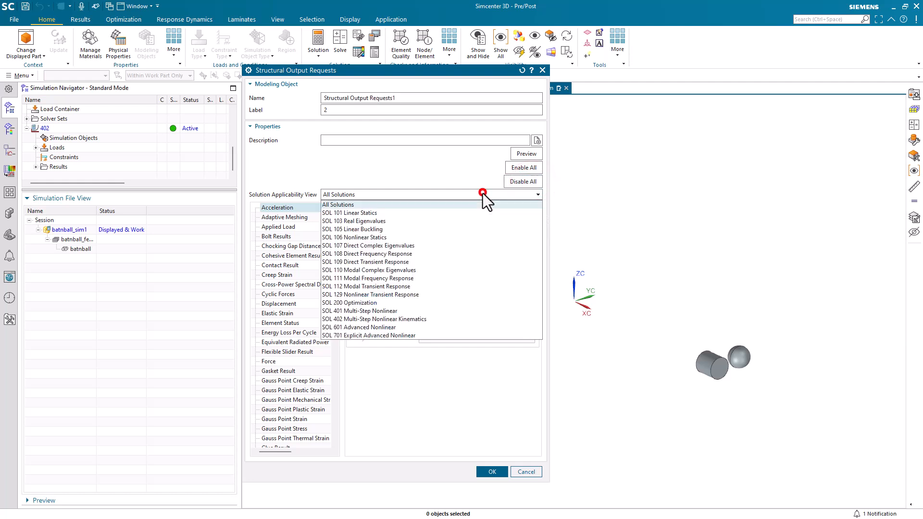
pyautogui.click(379, 320)
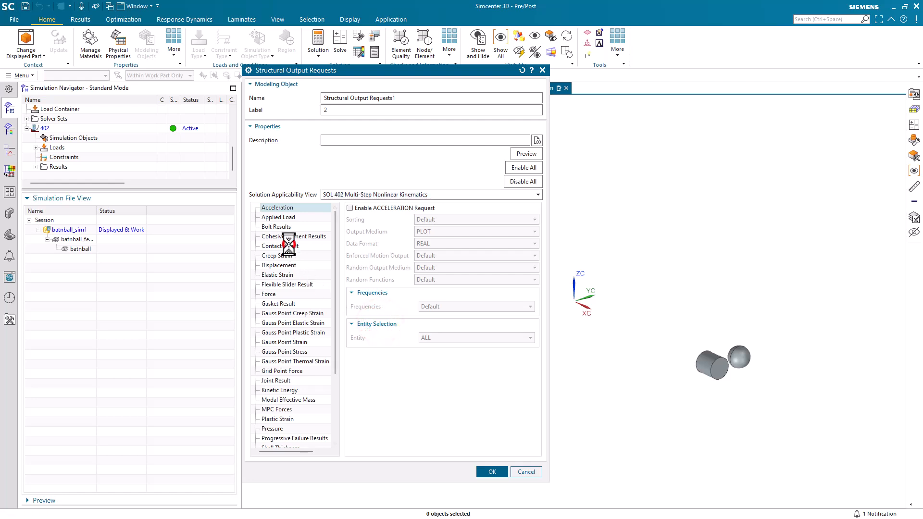
# Enable the Contact Result and Displacement output requests.
pyautogui.click(288, 246)
pyautogui.click(353, 208)
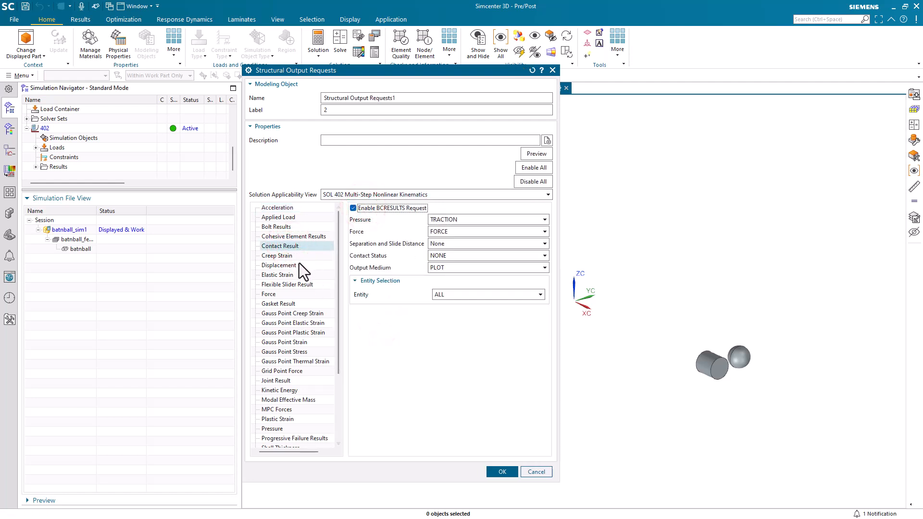
pyautogui.click(288, 265)
pyautogui.click(362, 209)
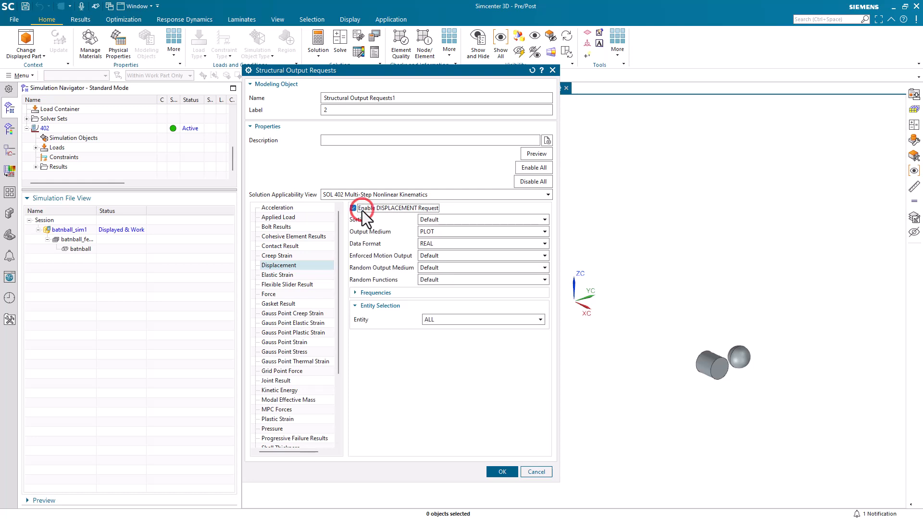
# Preview the output request listing, close it, and accept the output requests.
pyautogui.click(530, 154)
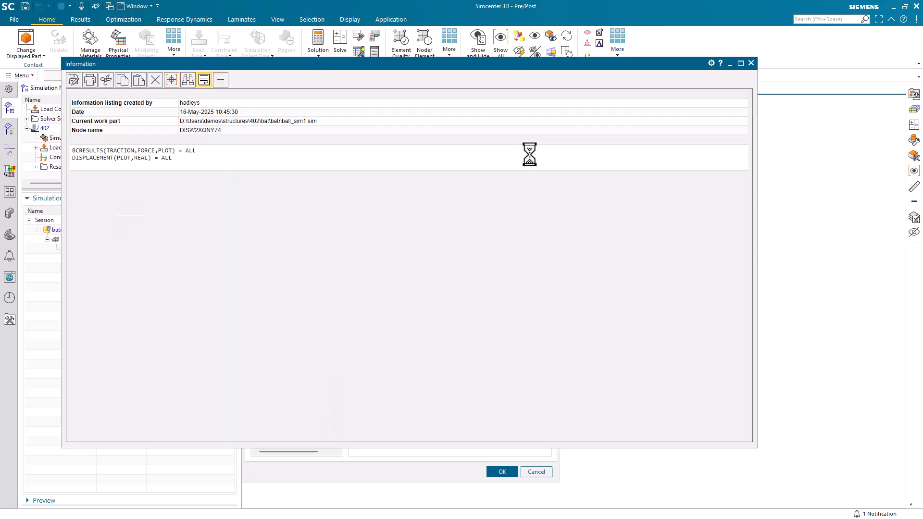
pyautogui.click(751, 63)
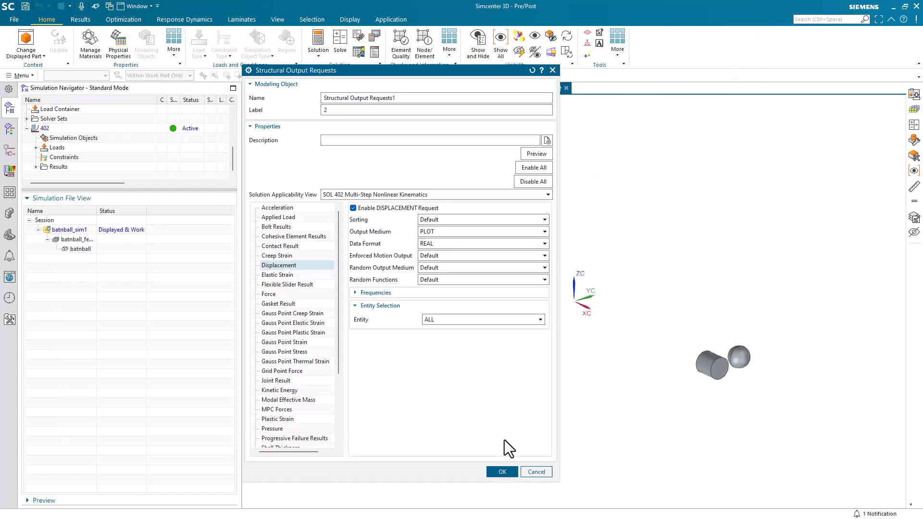
pyautogui.click(499, 472)
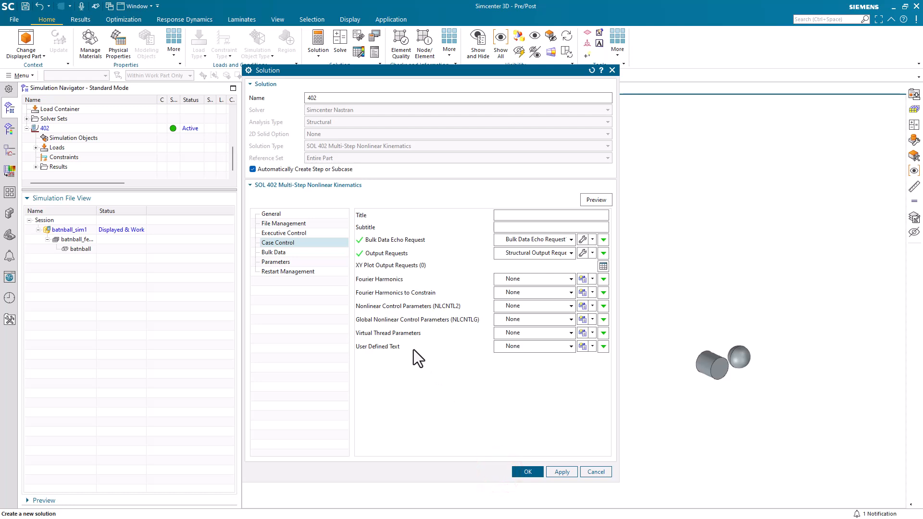
# Enable Large Displacements (LGDISP) in the solution parameters and accept the solution.
pyautogui.click(284, 264)
pyautogui.click(400, 238)
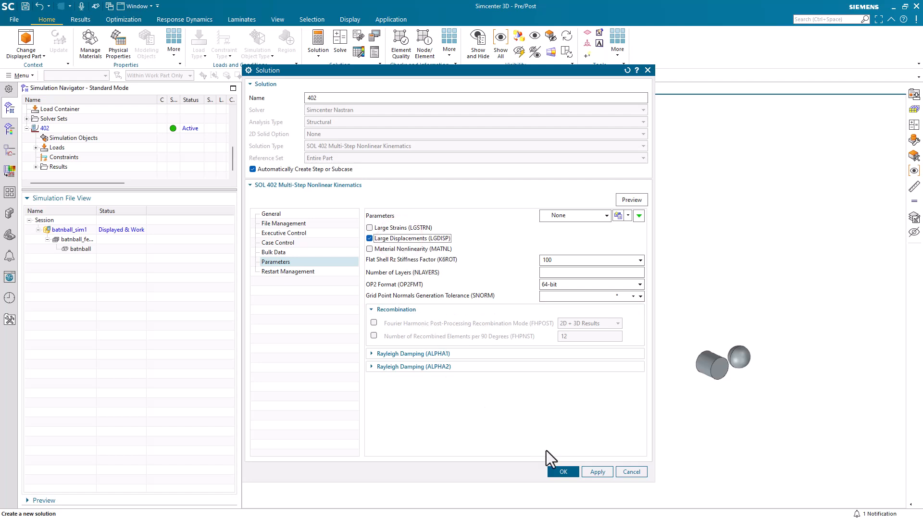
pyautogui.click(563, 472)
# Create a Subcase - Nonlinear Dynamics step for the solution.
pyautogui.click(361, 147)
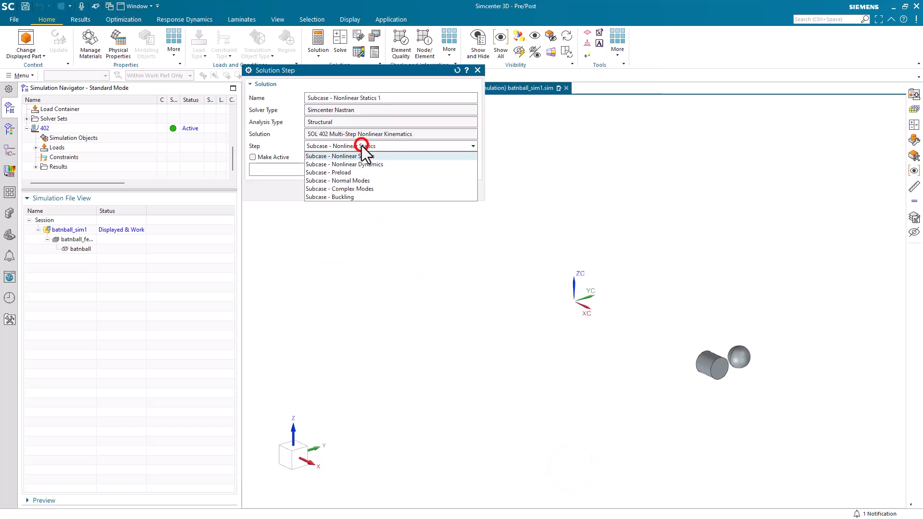
pyautogui.click(374, 164)
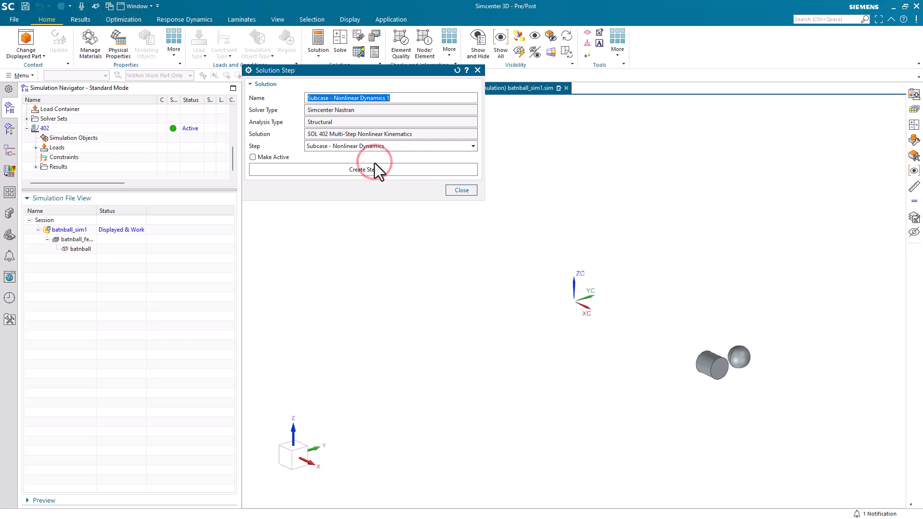
pyautogui.click(370, 171)
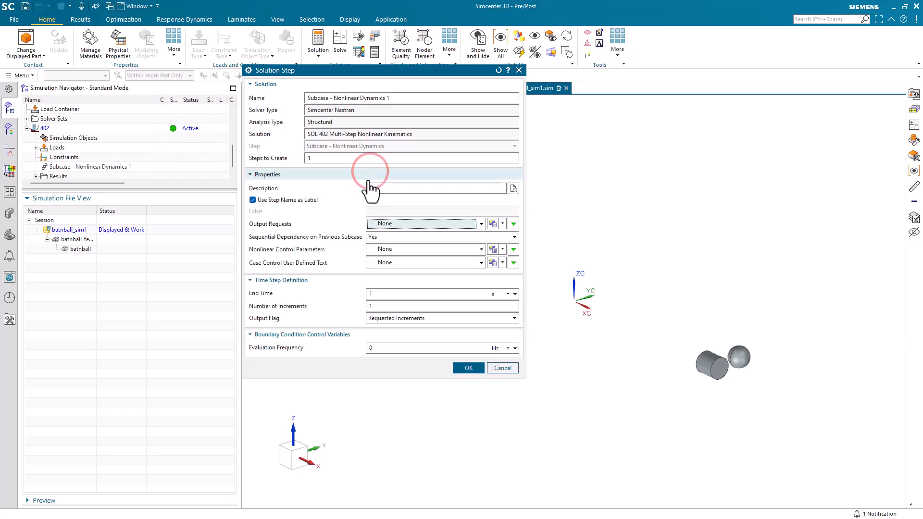
# Set the step's end time to .006 s, number of increments to 20, and output flag to All Times.
pyautogui.moveTo(381, 295); pyautogui.dragTo(357, 295)
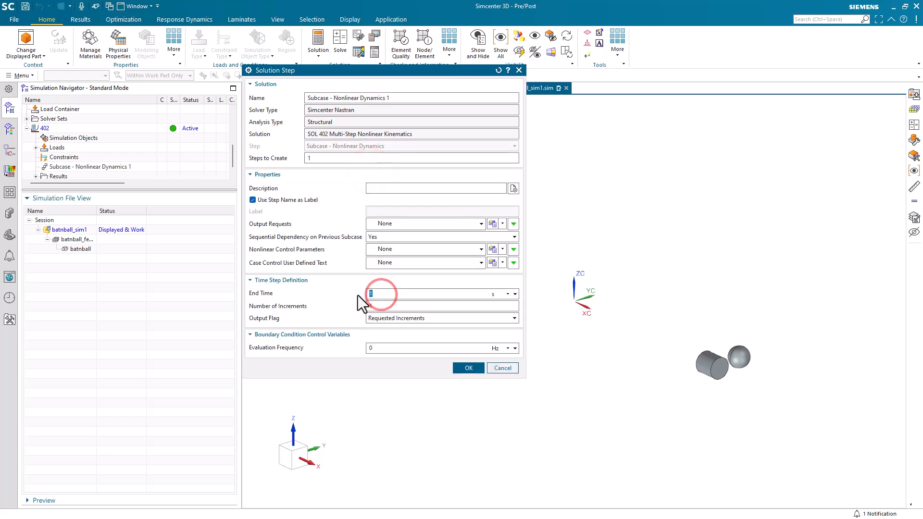
pyautogui.write('.006')
pyautogui.moveTo(380, 306); pyautogui.dragTo(354, 306)
pyautogui.write('20')
pyautogui.click(385, 316)
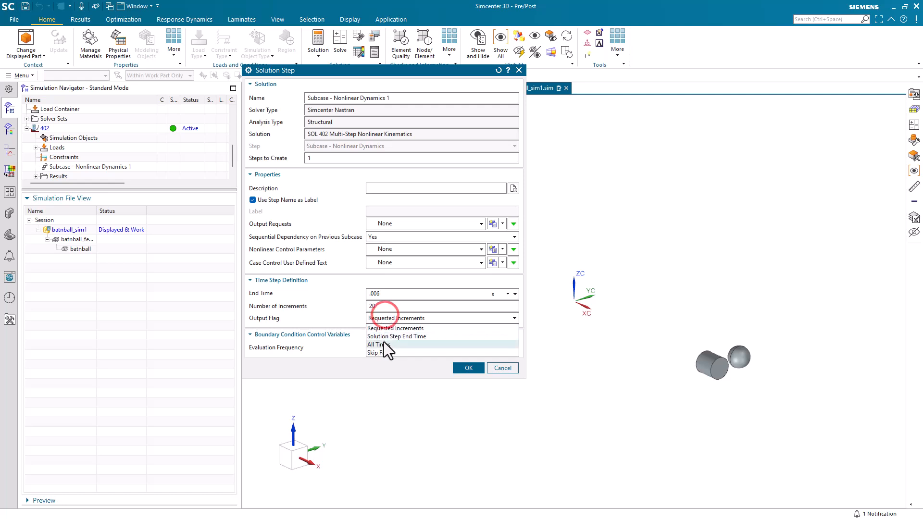
pyautogui.click(383, 342)
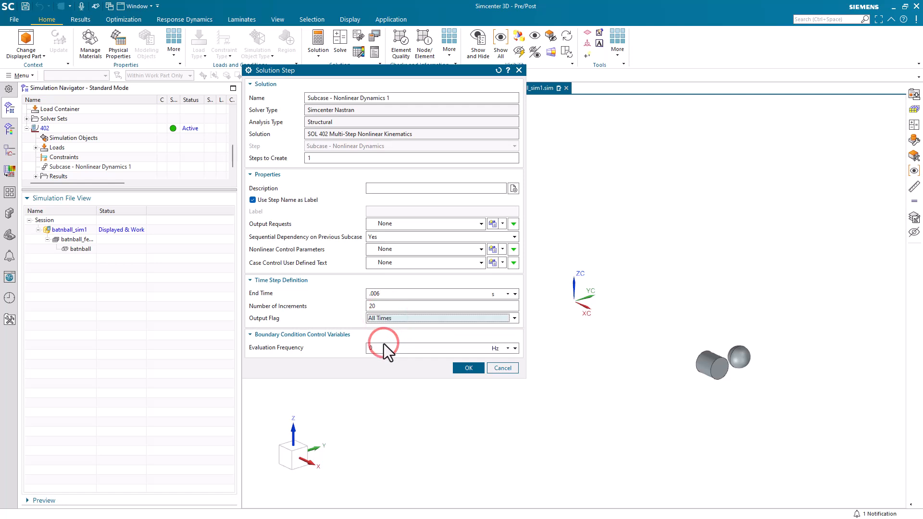
pyautogui.click(463, 368)
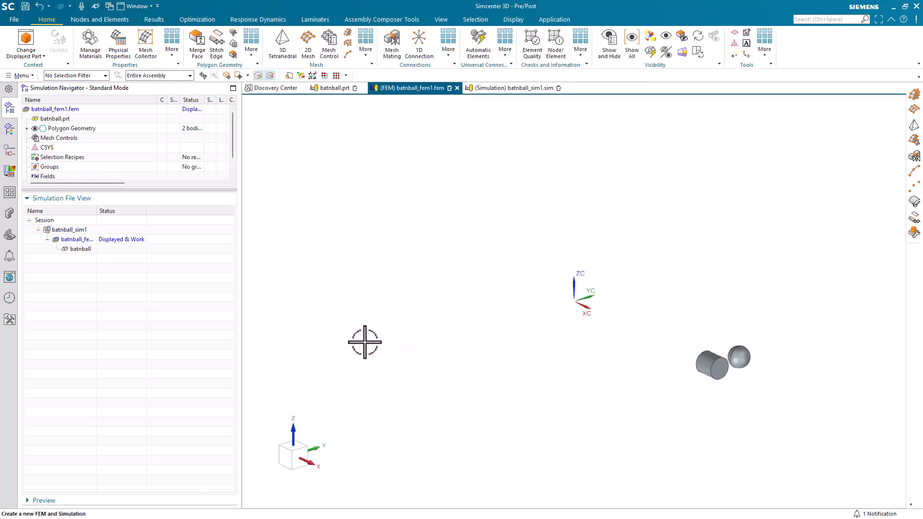
# Mesh both the bat and ball bodies with 3D tetrahedral elements using an element size of 2 in.
pyautogui.click(282, 46)
pyautogui.moveTo(672, 397); pyautogui.dragTo(783, 319)
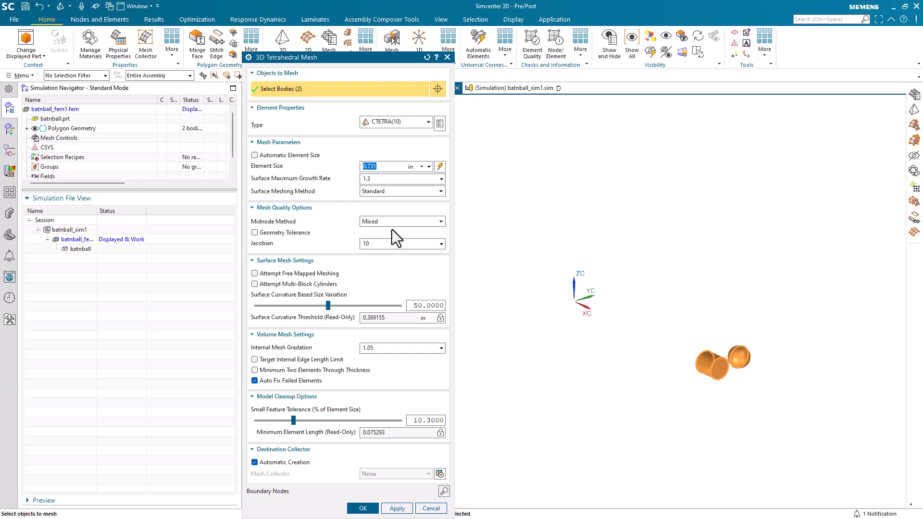
pyautogui.write('2')
pyautogui.click(362, 510)
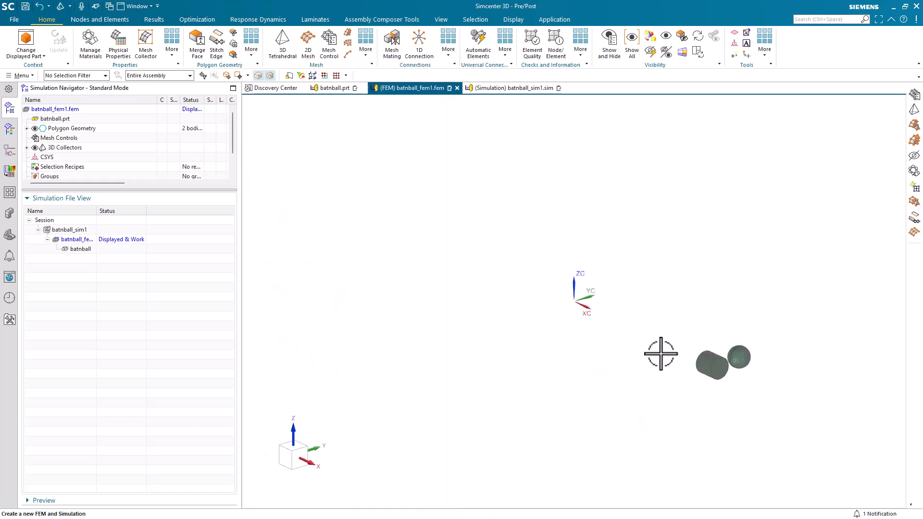
# Inspect the tetrahedral mesh on the bat and ball.
pyautogui.scroll(5, 661, 353)
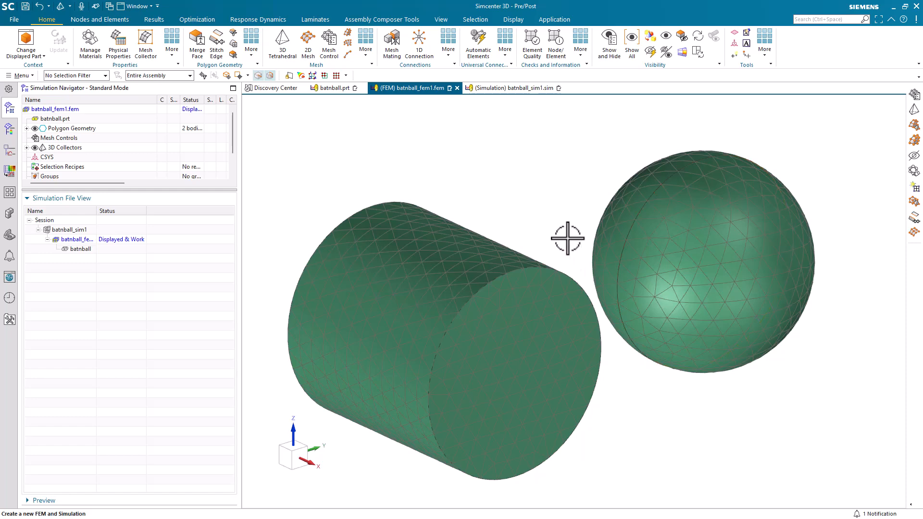
pyautogui.moveTo(569, 235); pyautogui.dragTo(562, 268, button='middle')
pyautogui.scroll(-3, 563, 267)
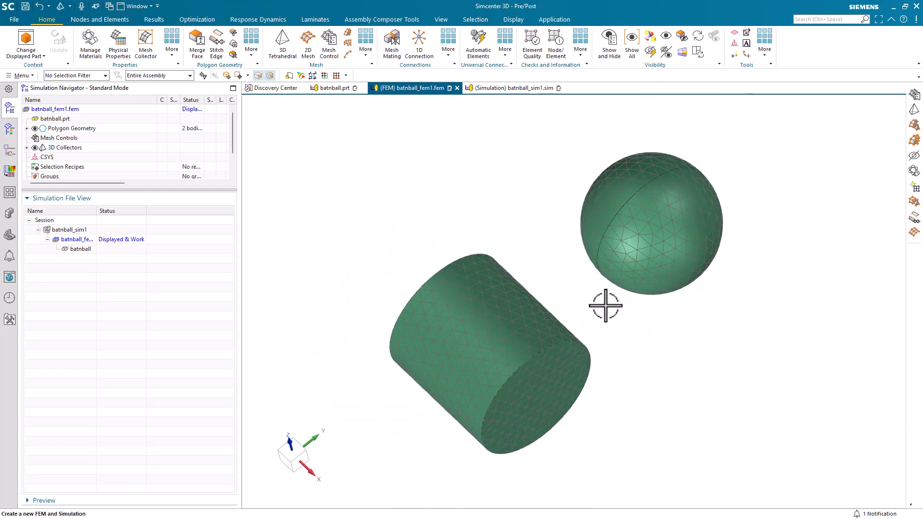
pyautogui.scroll(-5, 652, 375)
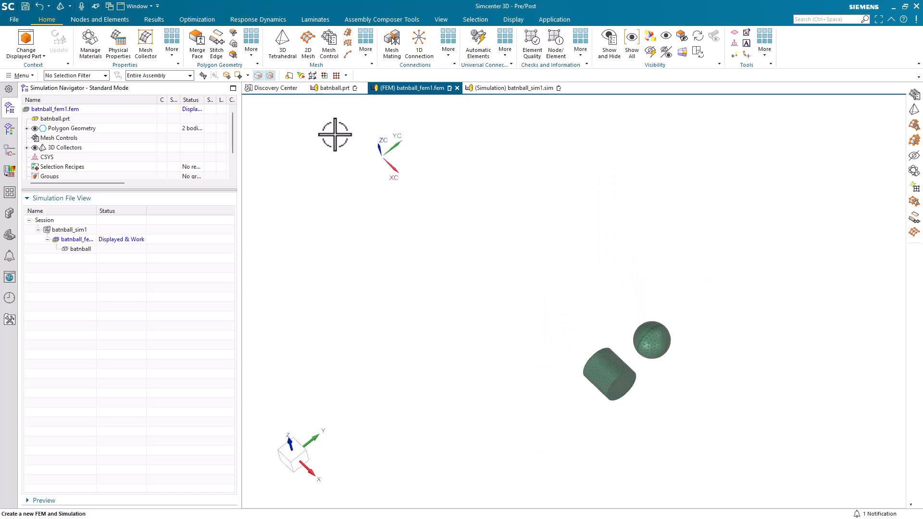
# Create a Point to Face RBE2 1D connection from the origin point to the bat cylinder's end face.
pyautogui.click(418, 41)
pyautogui.click(351, 89)
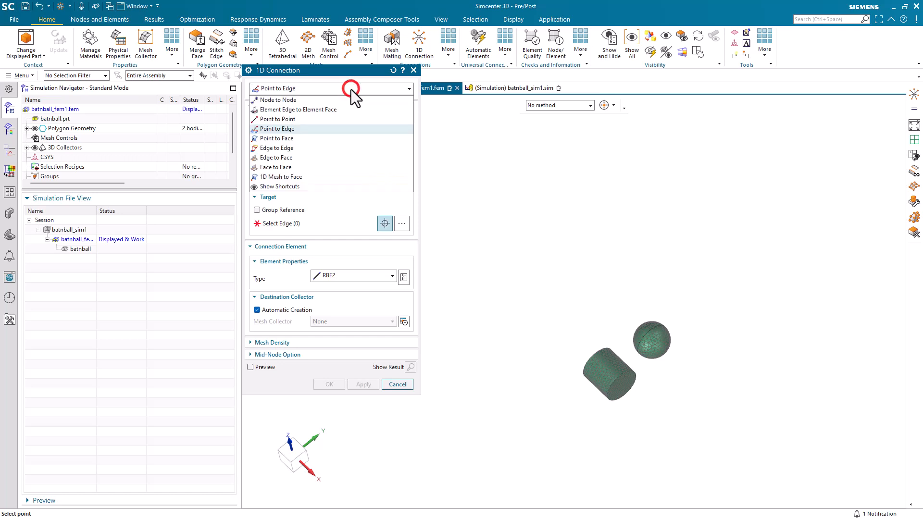
pyautogui.click(294, 140)
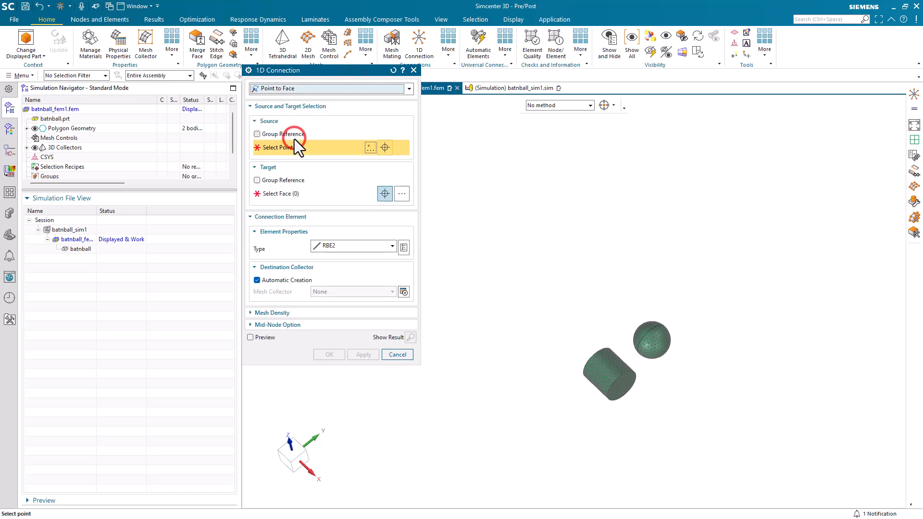
pyautogui.click(369, 148)
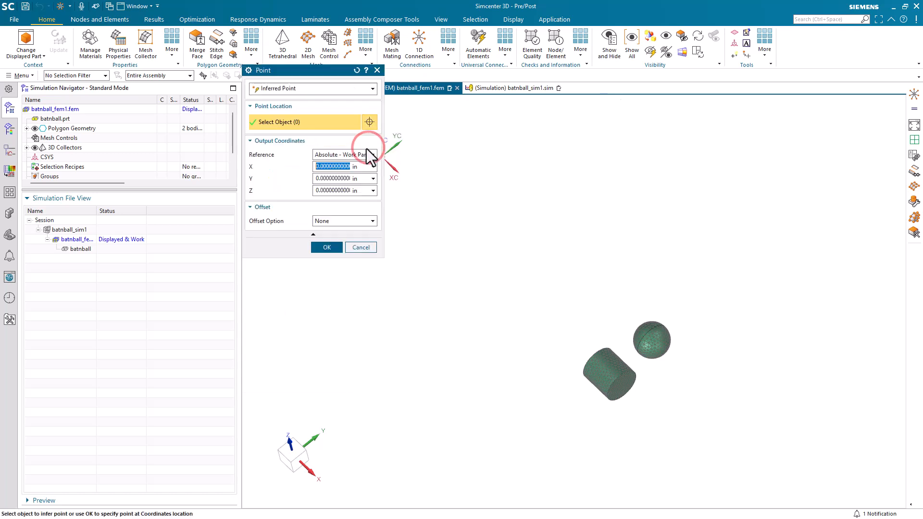
pyautogui.click(327, 247)
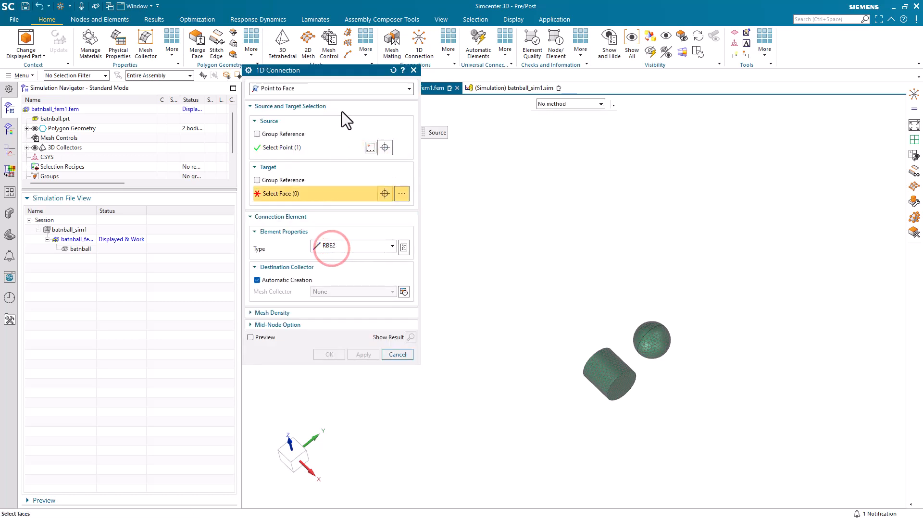
pyautogui.moveTo(351, 73); pyautogui.dragTo(276, 81)
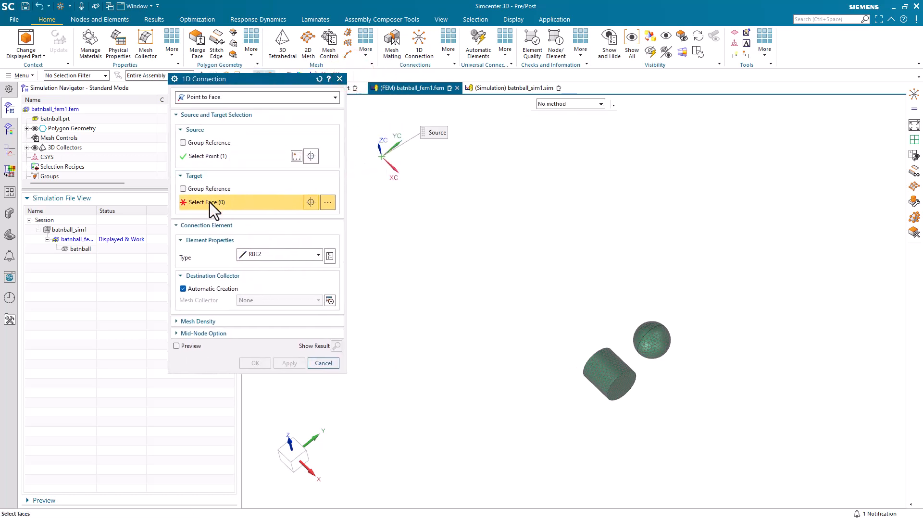
pyautogui.moveTo(529, 268); pyautogui.dragTo(589, 373, button='middle')
pyautogui.click(587, 374)
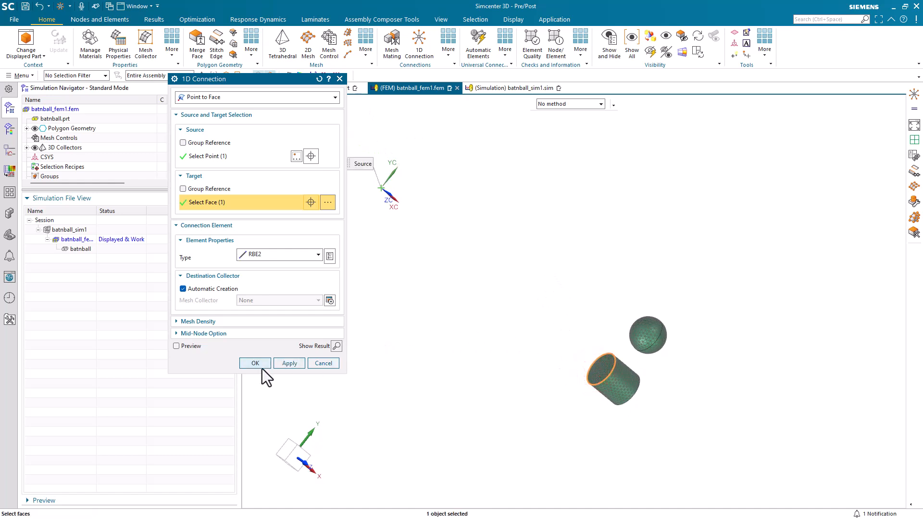
pyautogui.click(255, 365)
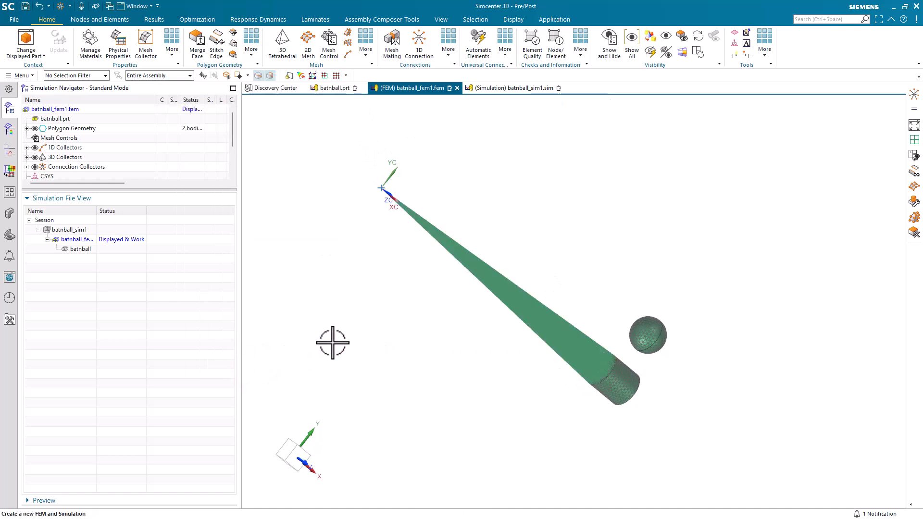
# In the simulation, apply a user-defined constraint at the origin point fixing DOF1–DOF5 and leaving DOF6 free.
pyautogui.doubleClick(76, 230)
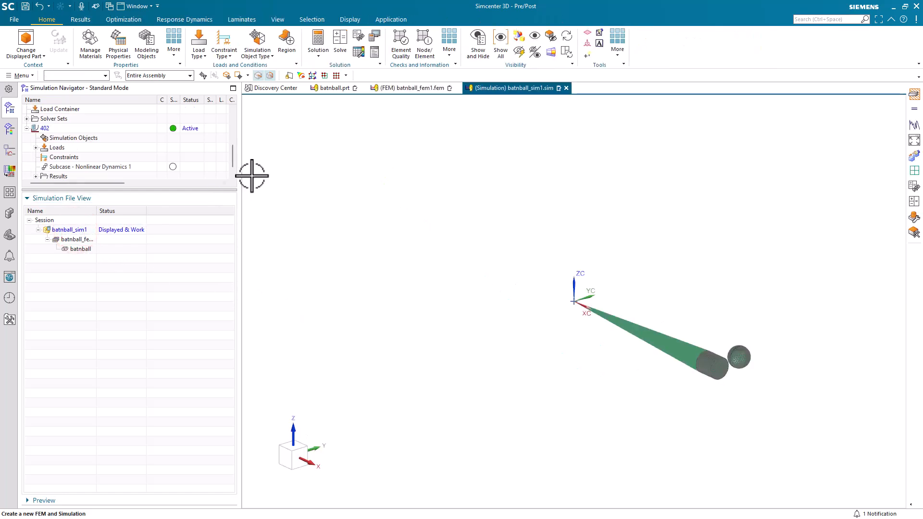
pyautogui.click(226, 50)
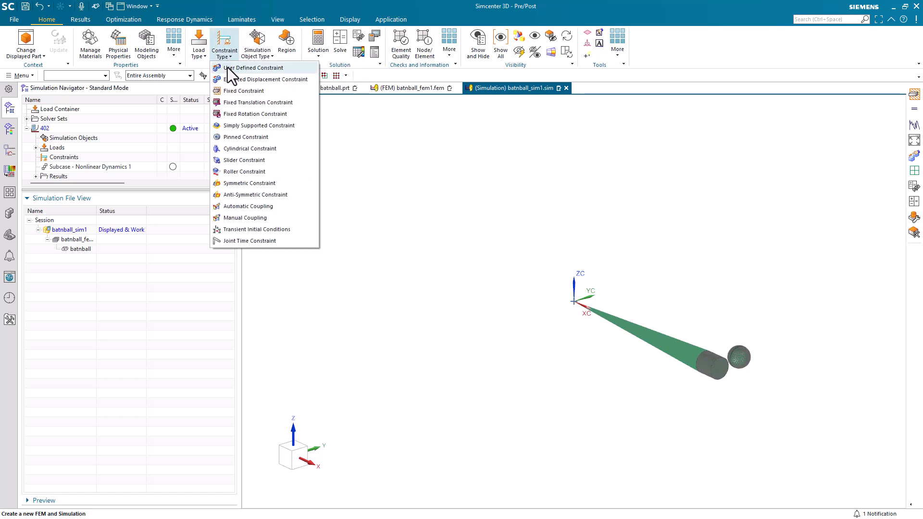
pyautogui.click(227, 68)
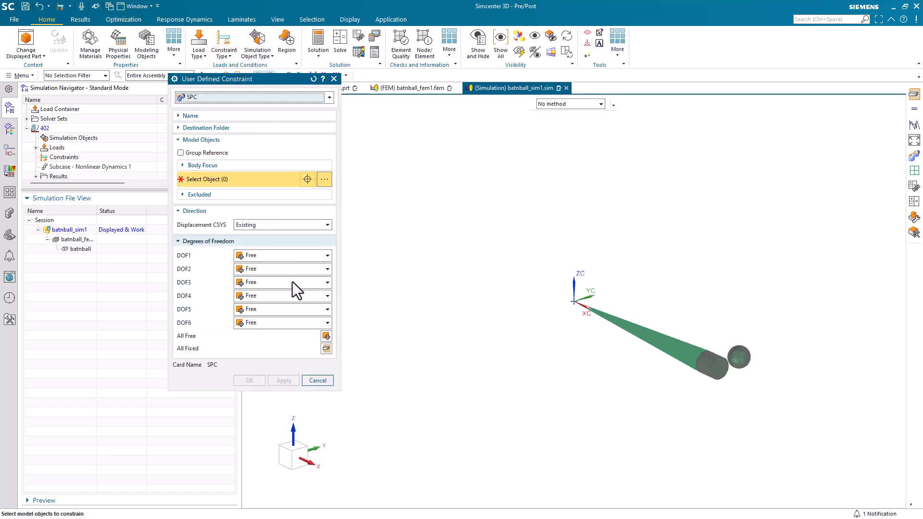
pyautogui.click(326, 349)
pyautogui.click(285, 323)
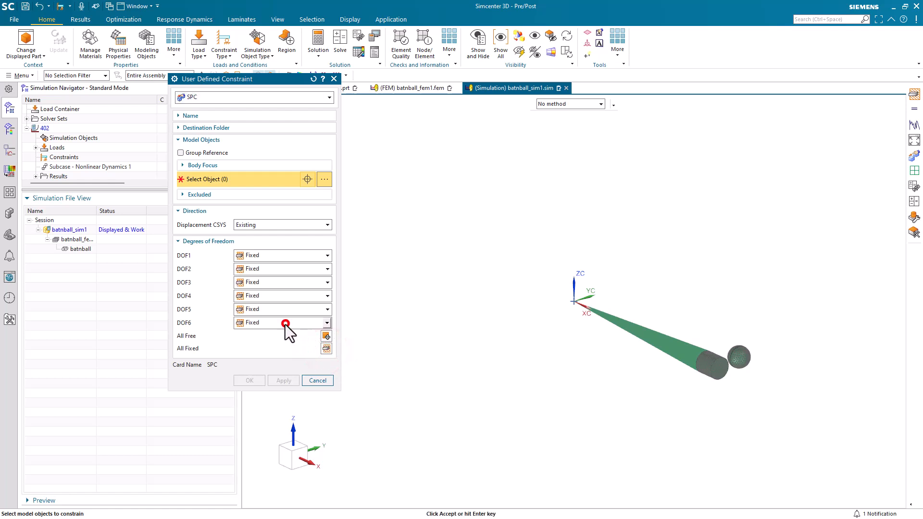
pyautogui.click(264, 333)
pyautogui.click(572, 303)
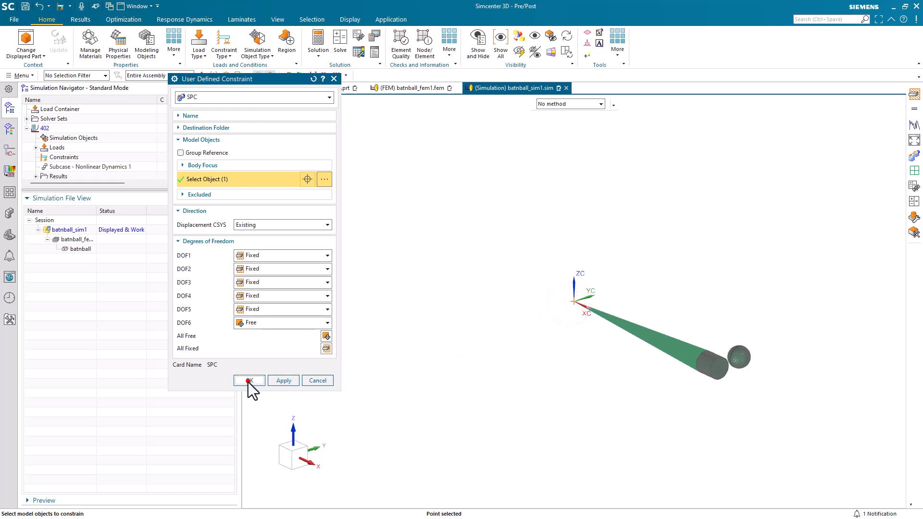
pyautogui.click(248, 381)
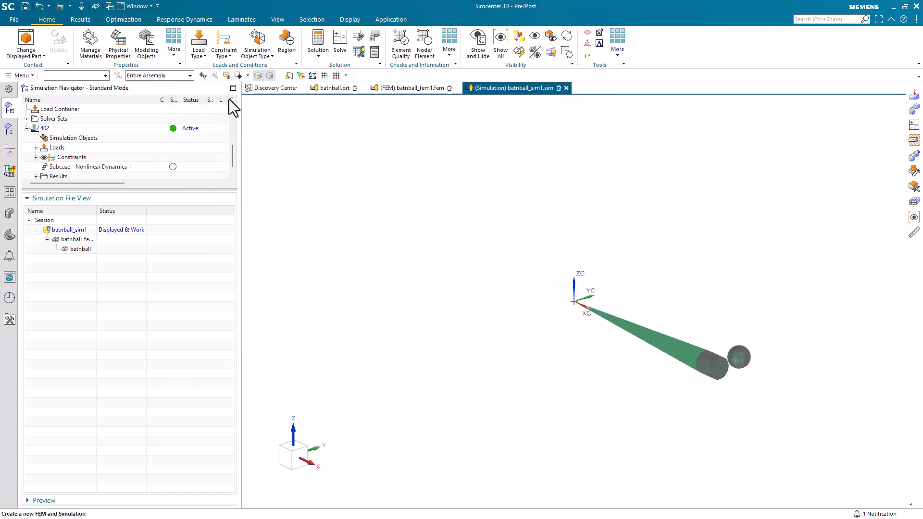
# Apply a 3000 lbf-in moment about the ZC direction at the origin point.
pyautogui.click(198, 53)
pyautogui.click(224, 53)
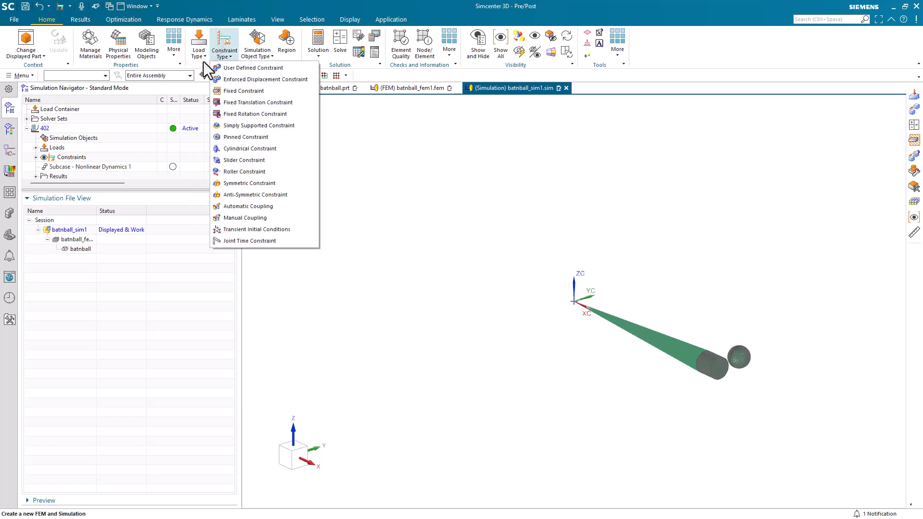
pyautogui.click(203, 59)
pyautogui.click(203, 78)
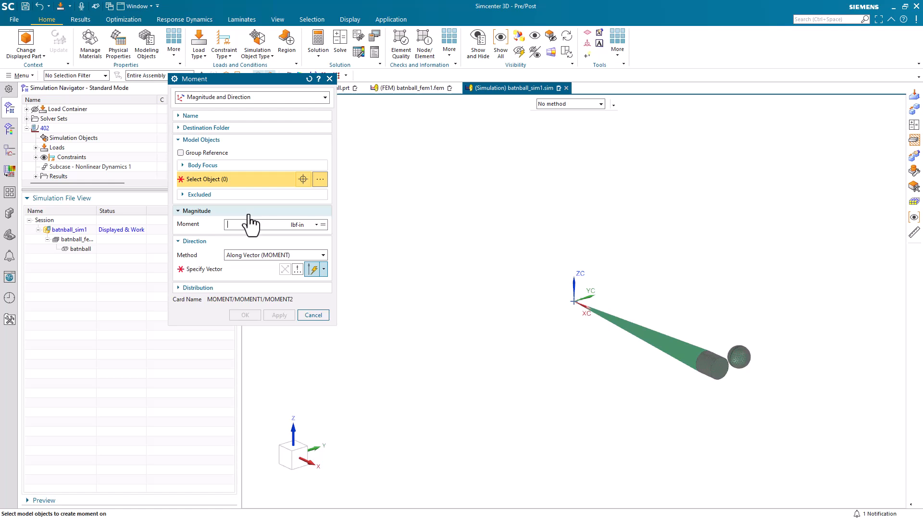
pyautogui.write('000')
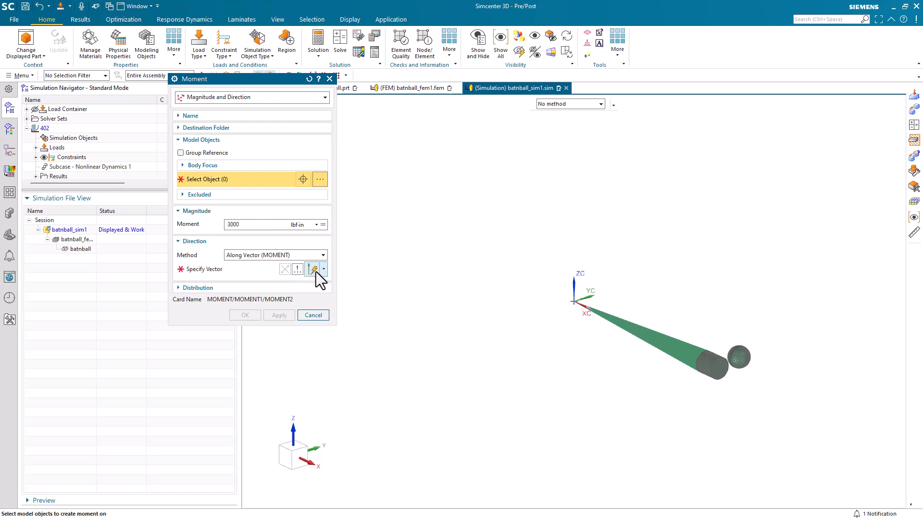
pyautogui.click(324, 269)
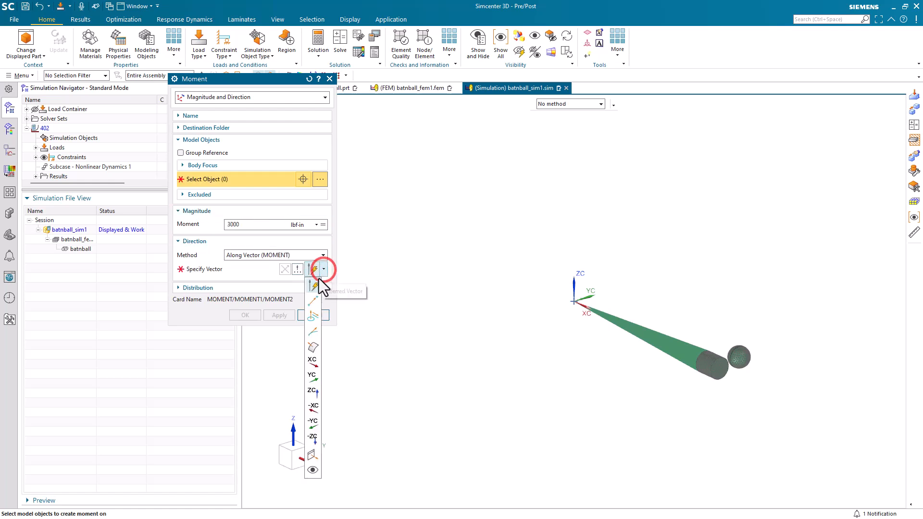
pyautogui.click(314, 395)
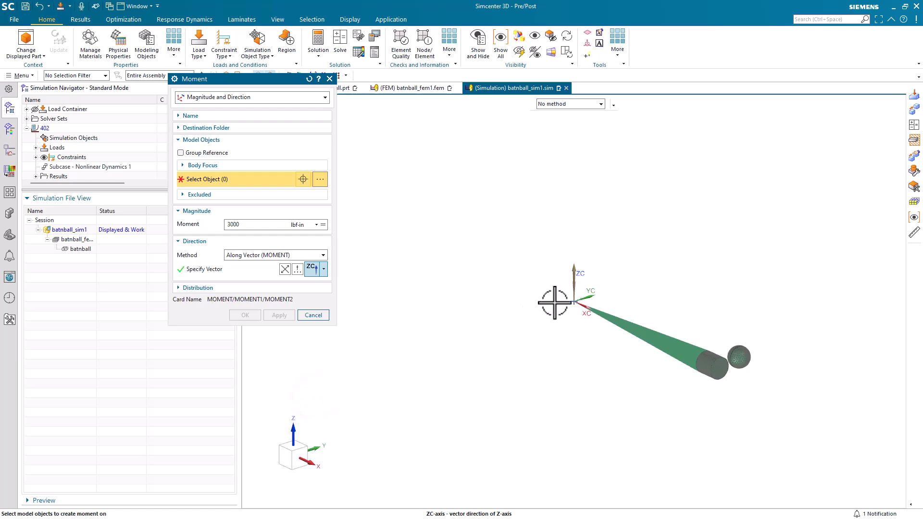
pyautogui.click(572, 301)
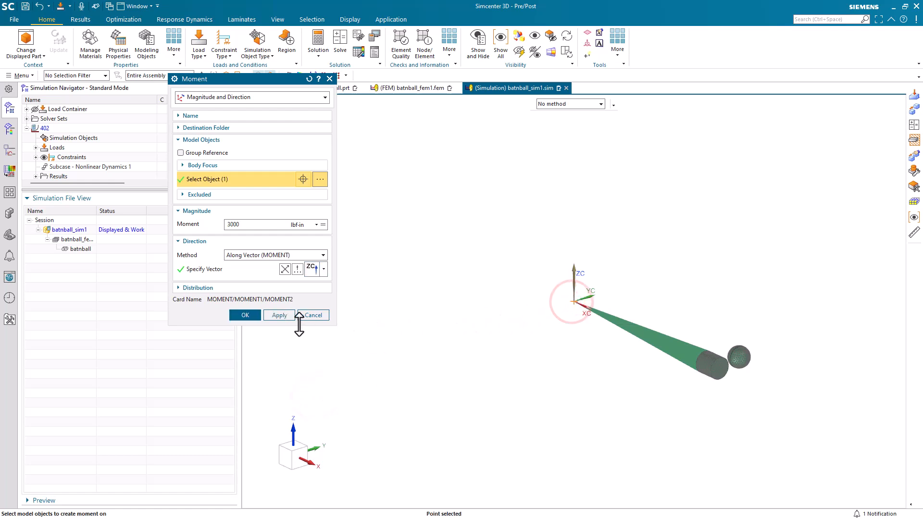
pyautogui.click(247, 317)
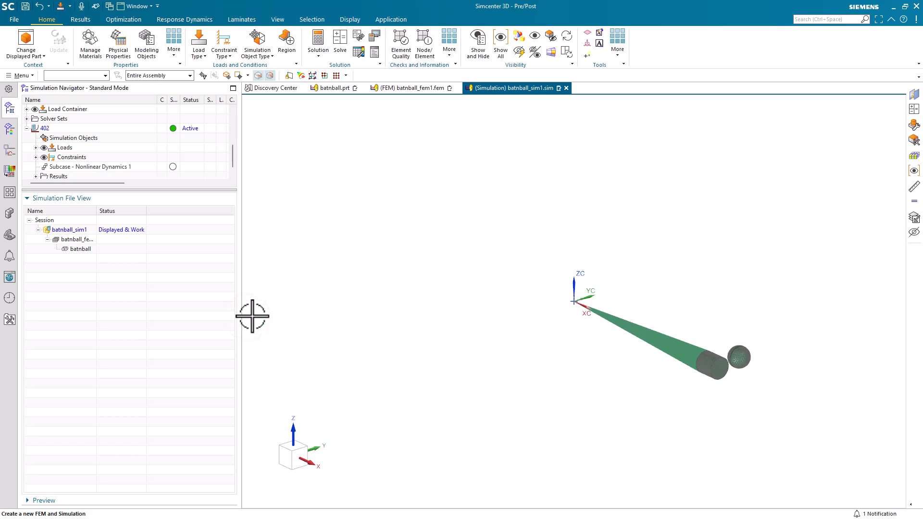
# Start a manual Surface-to-Surface Contact and define its source region as the bat cylinder's end face.
pyautogui.click(263, 50)
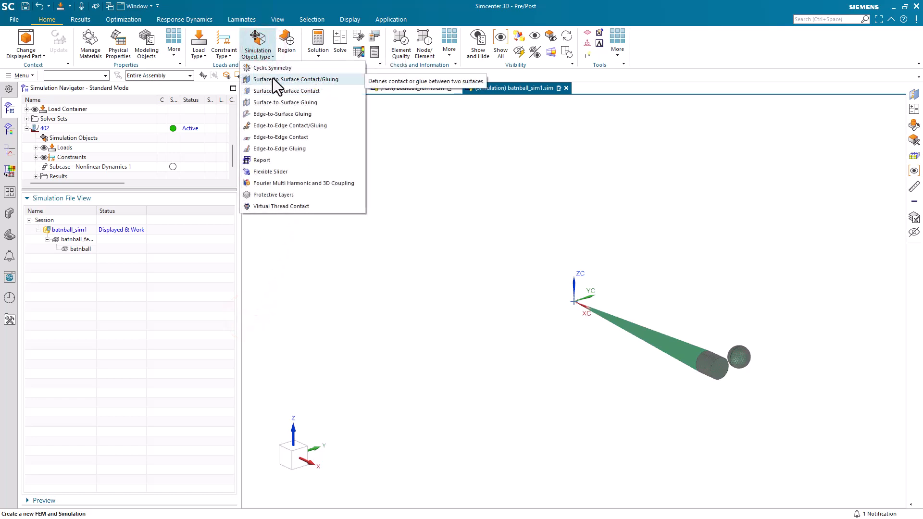
pyautogui.click(273, 91)
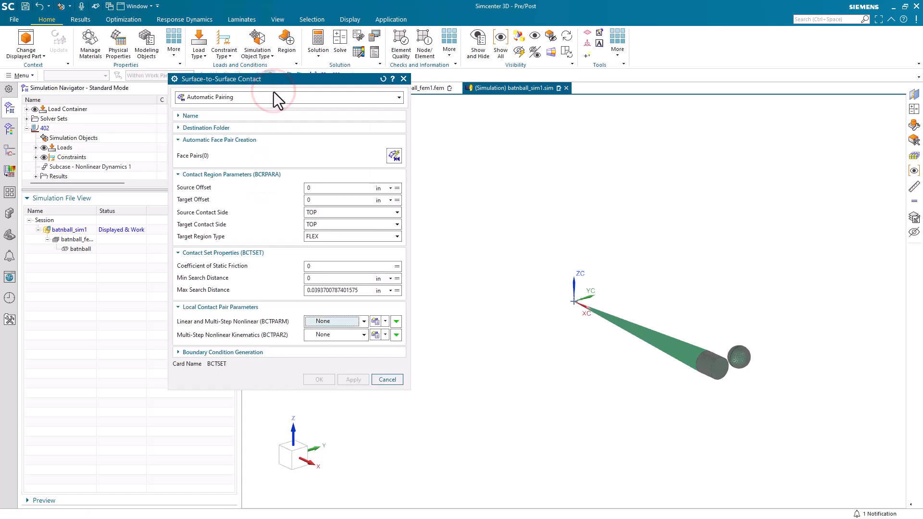
pyautogui.click(270, 101)
pyautogui.click(235, 117)
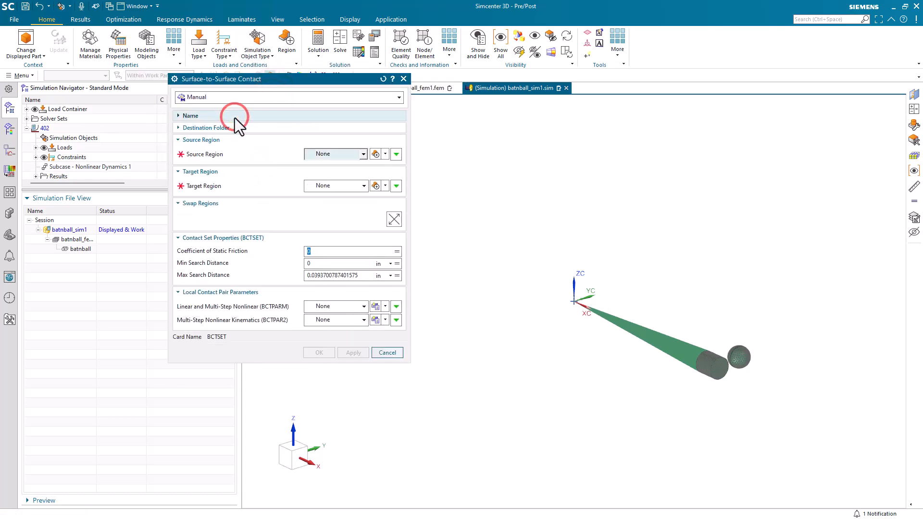
pyautogui.click(376, 153)
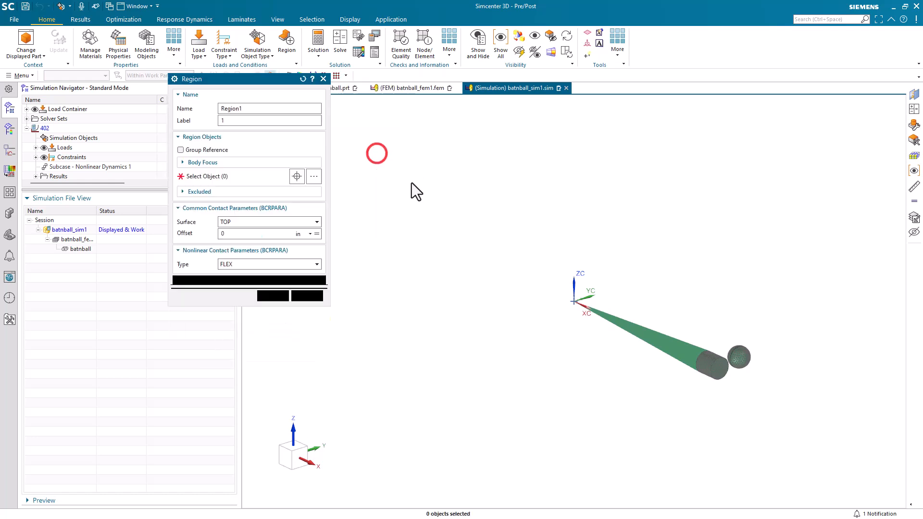
pyautogui.scroll(8, 734, 365)
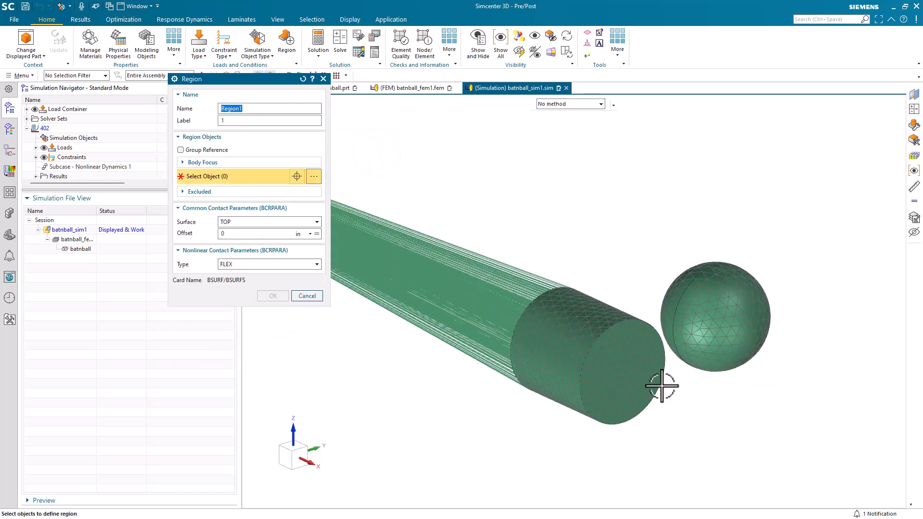
pyautogui.click(595, 316)
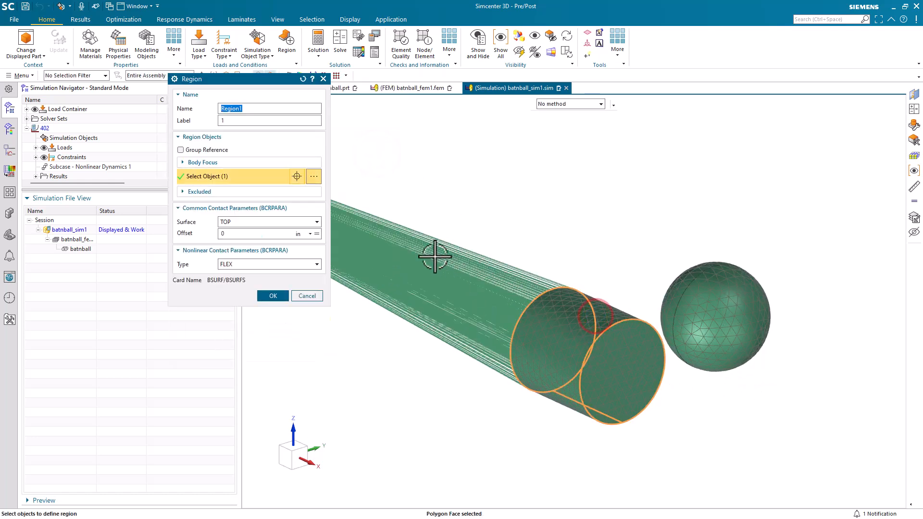
pyautogui.click(273, 296)
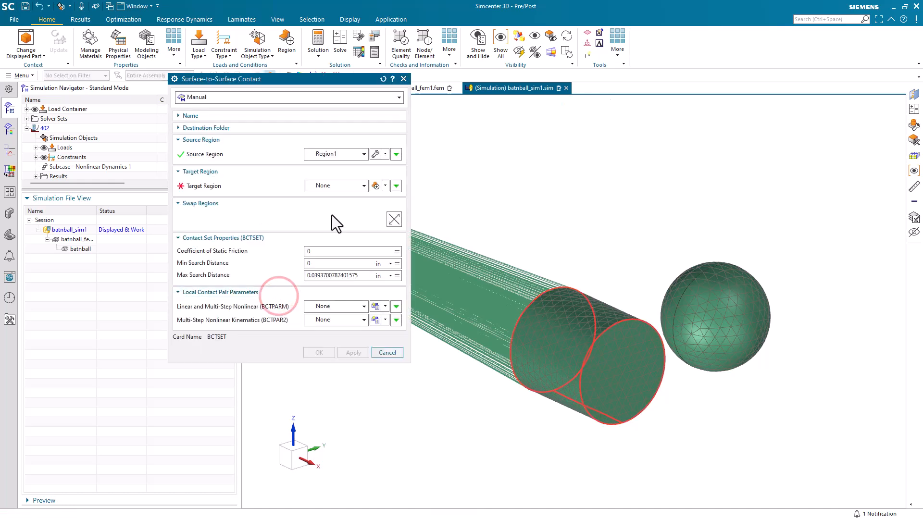
# Define the contact's target region as the ball's two spherical faces.
pyautogui.click(375, 186)
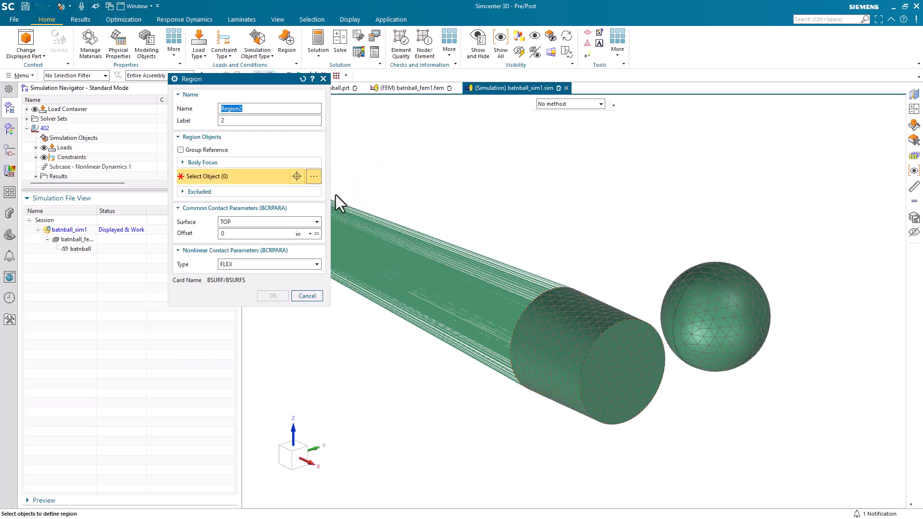
pyautogui.click(672, 284)
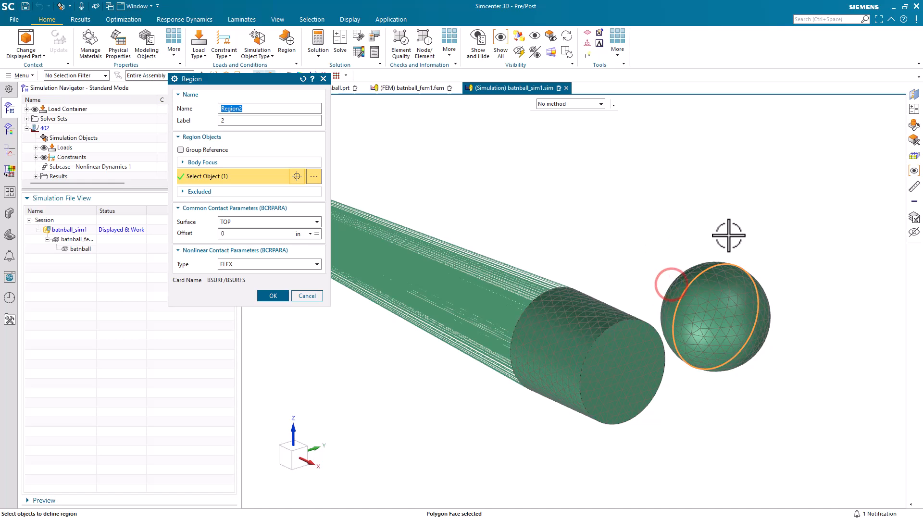
pyautogui.click(772, 329)
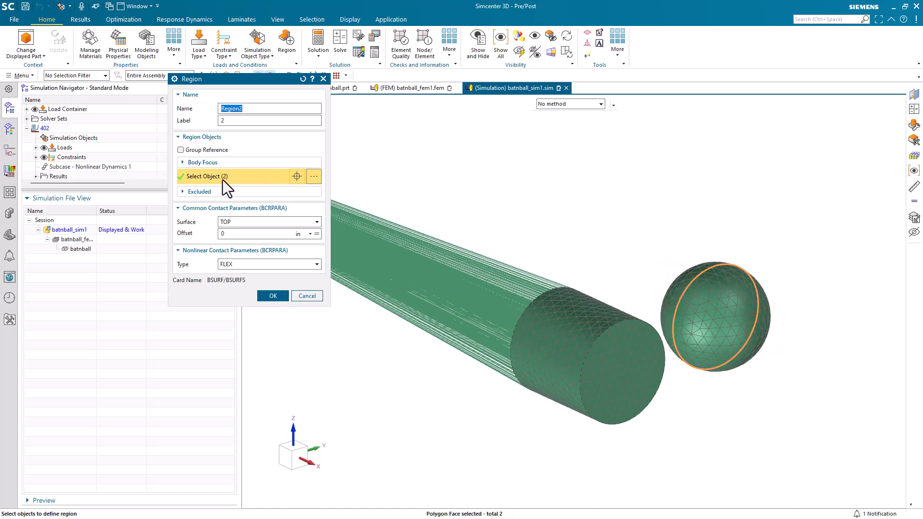
pyautogui.click(273, 296)
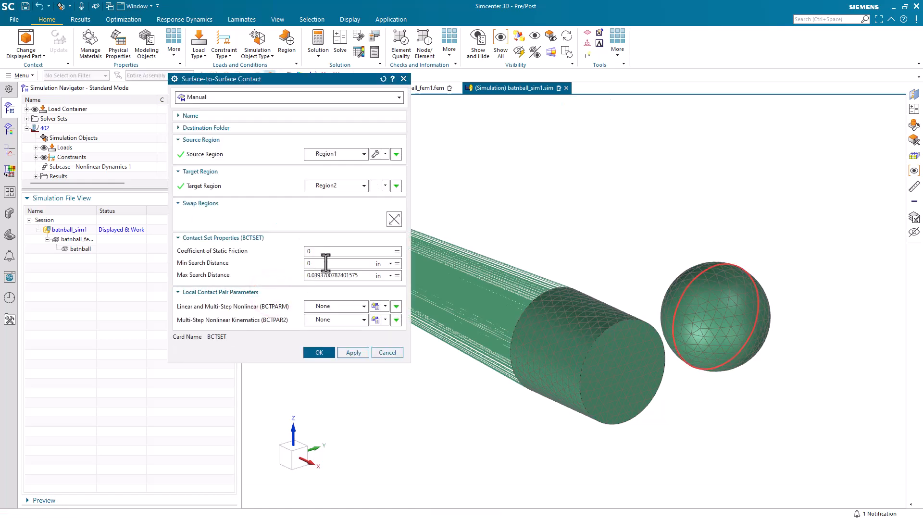
# Set the contact's min search distance to -.1 in and max search distance to .1 in, and create the contact.
pyautogui.write('-.1')
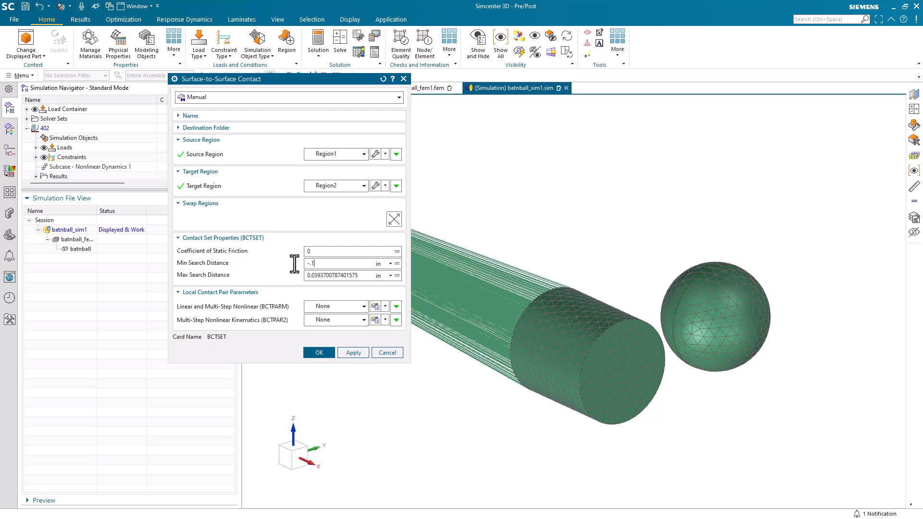
pyautogui.press('Tab')
pyautogui.write('.1')
pyautogui.click(315, 353)
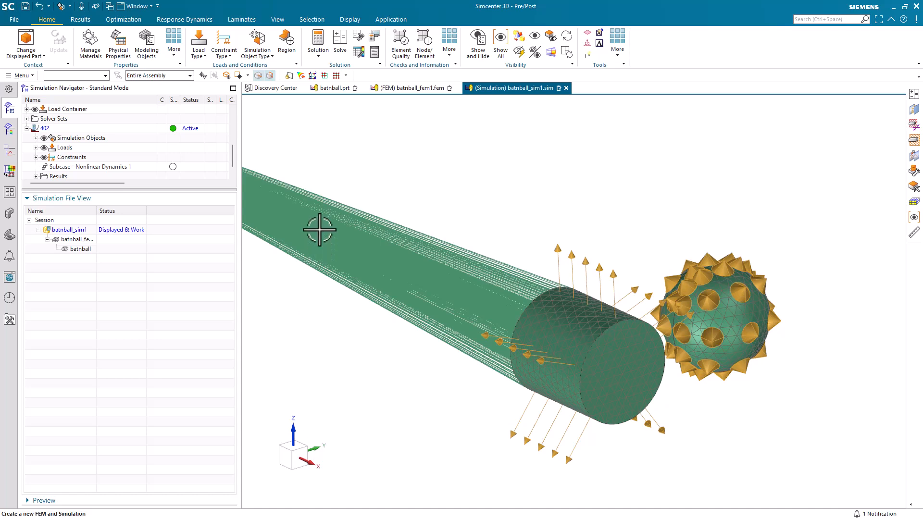
# Solve the SOL 402 nonlinear dynamics solution.
pyautogui.click(344, 49)
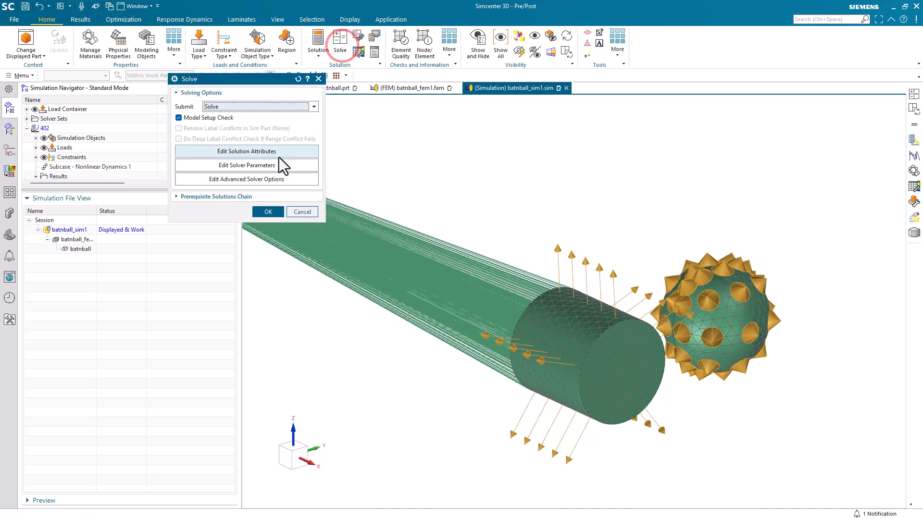
pyautogui.click(266, 212)
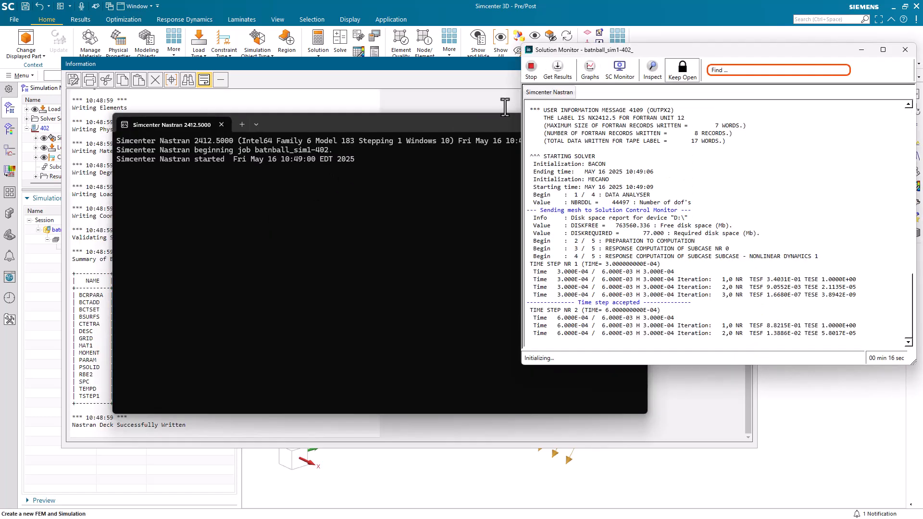
# Monitor the running solve in the SC Monitor, showing Displacement Magnitude on the bat and ball.
pyautogui.click(620, 75)
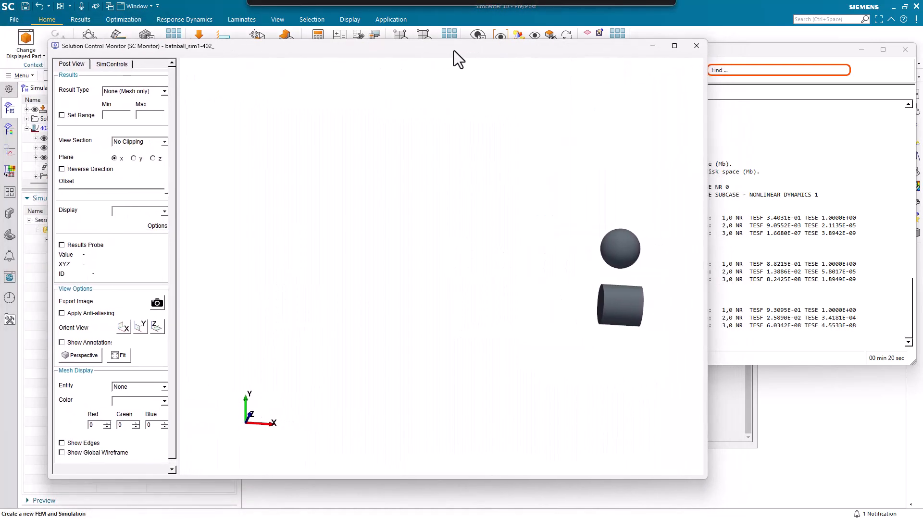
pyautogui.click(161, 90)
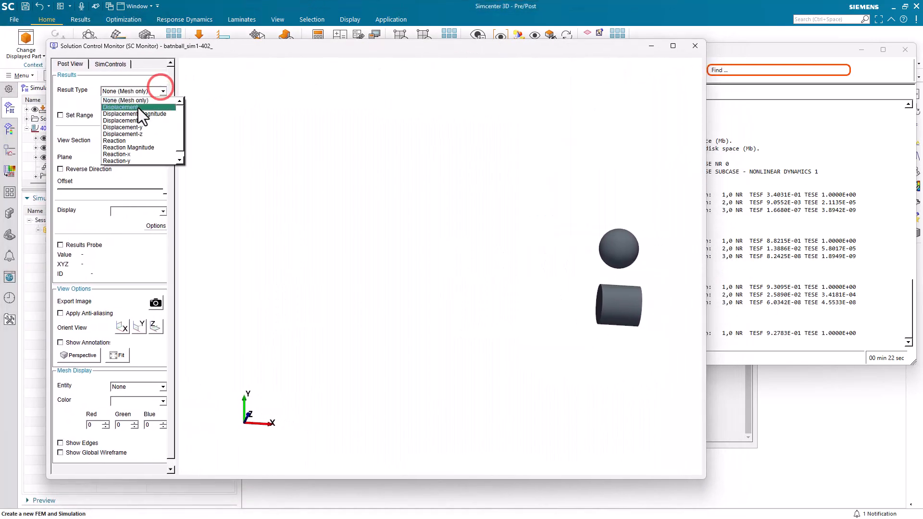
pyautogui.click(134, 113)
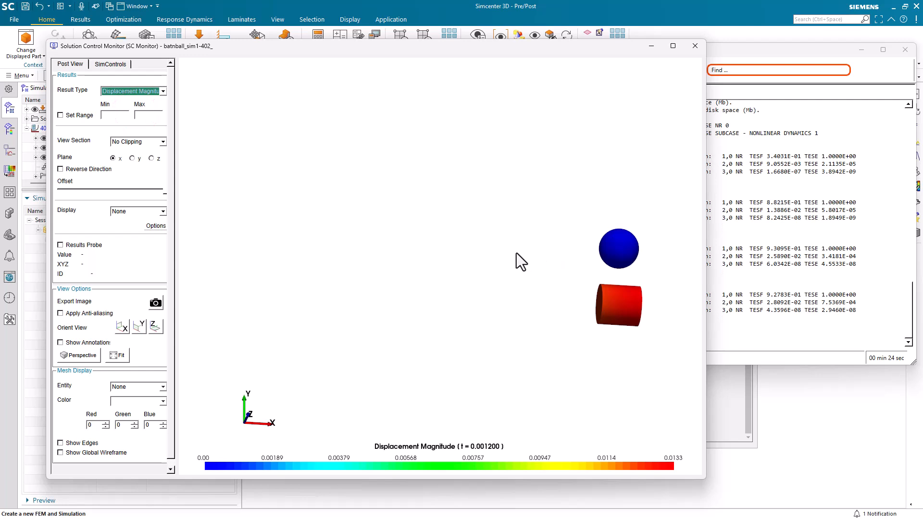
pyautogui.click(582, 269)
pyautogui.moveTo(598, 279); pyautogui.dragTo(425, 284, button='middle')
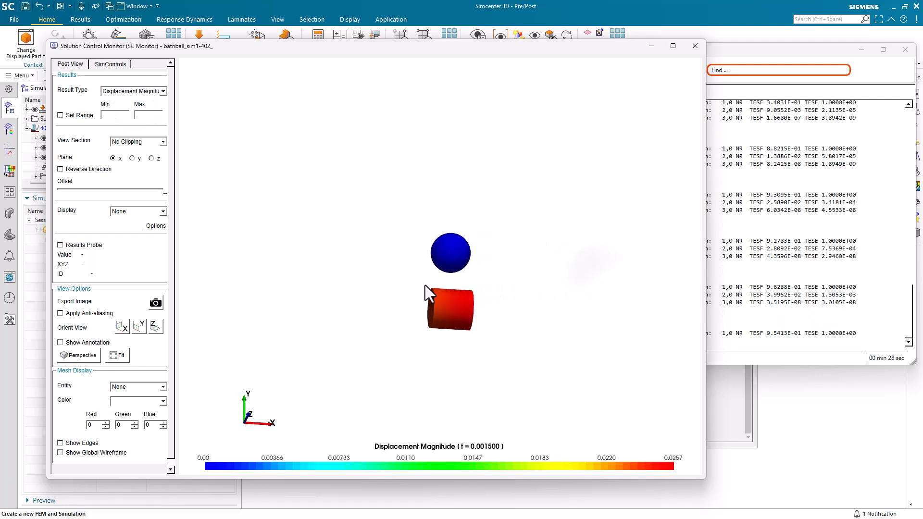
pyautogui.scroll(9, 428, 285)
pyautogui.moveTo(444, 315); pyautogui.dragTo(438, 288, button='middle')
pyautogui.scroll(5, 438, 288)
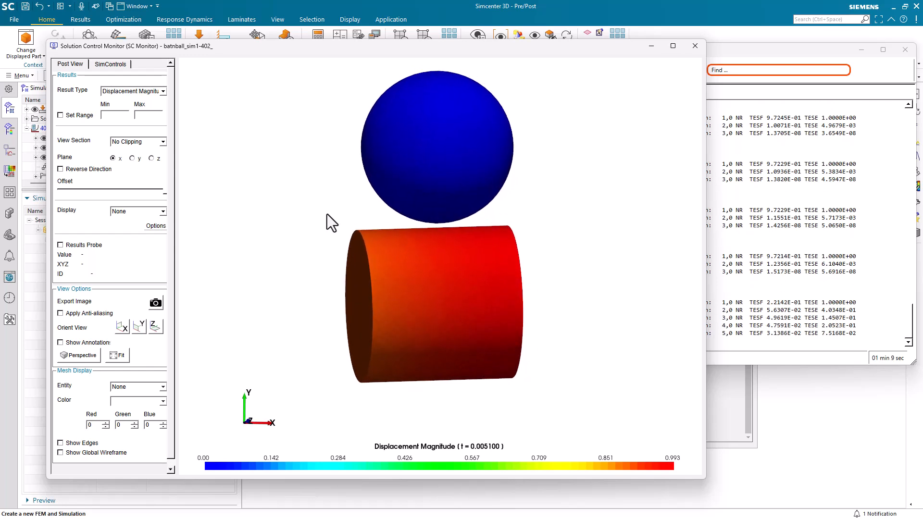
pyautogui.scroll(1, 382, 181)
pyautogui.moveTo(392, 242); pyautogui.dragTo(384, 303, button='middle')
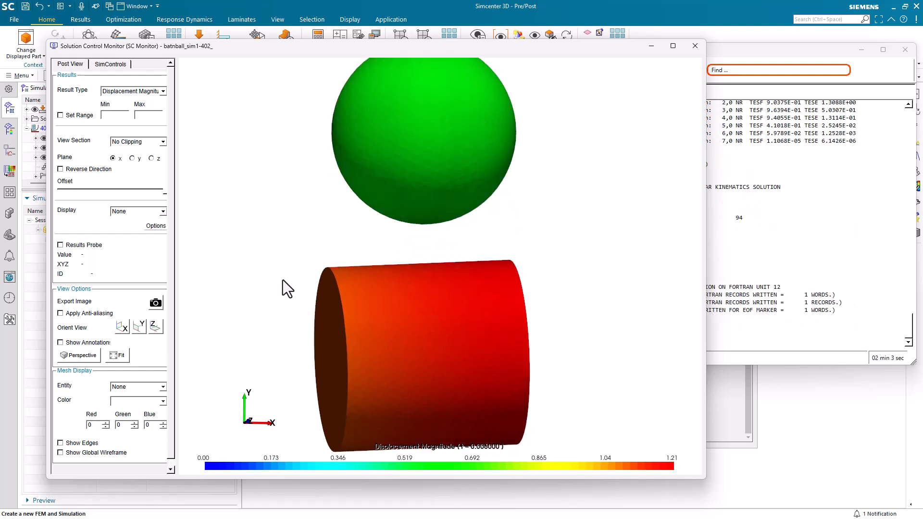
# Close the solution monitor, the information window and the analysis job monitor.
pyautogui.click(776, 53)
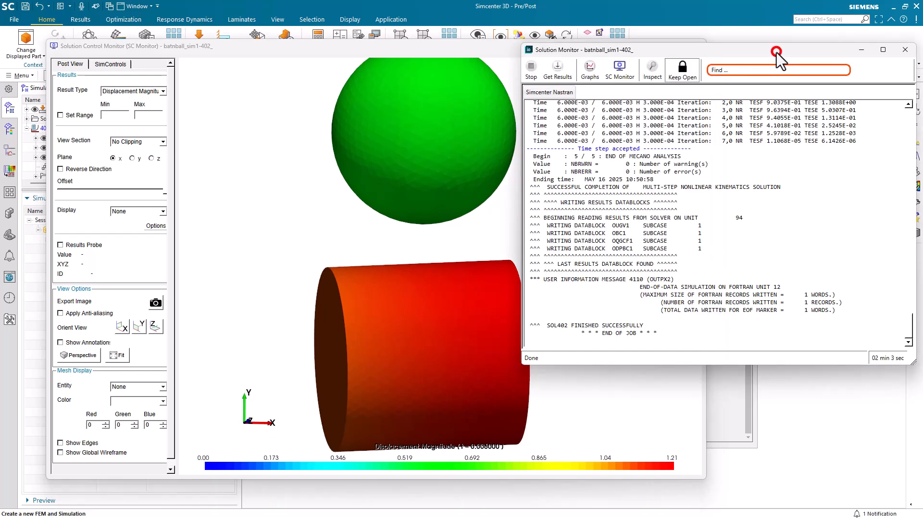
pyautogui.click(904, 50)
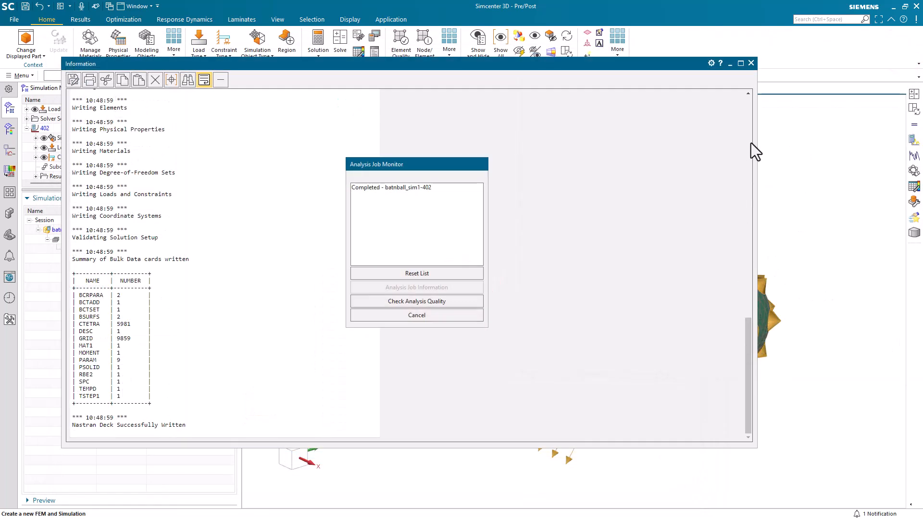
pyautogui.click(750, 63)
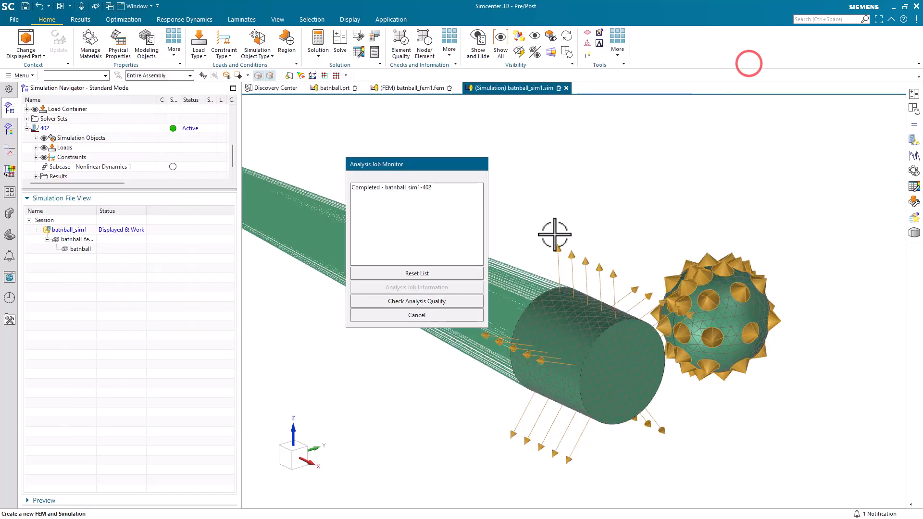
pyautogui.click(424, 315)
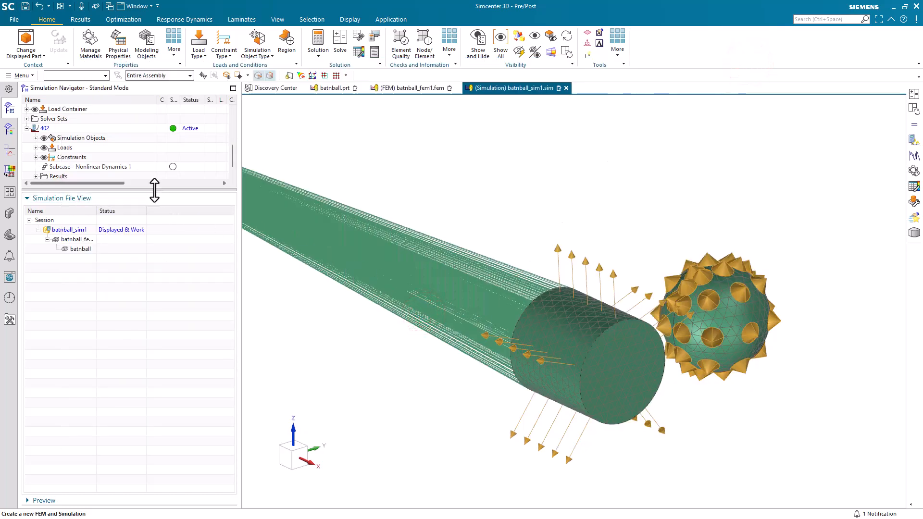
# Open the solution's results and plot the nodal displacement for Increment 1.
pyautogui.moveTo(155, 190); pyautogui.dragTo(142, 368)
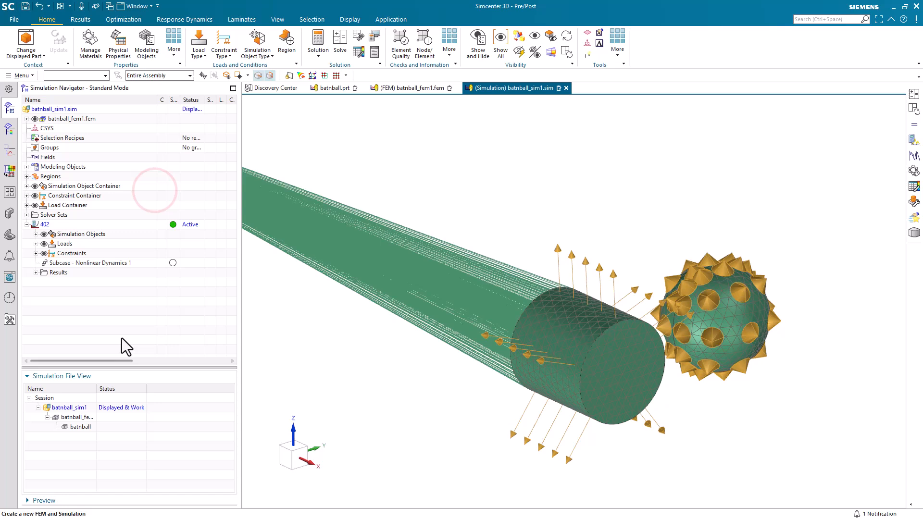
pyautogui.doubleClick(37, 272)
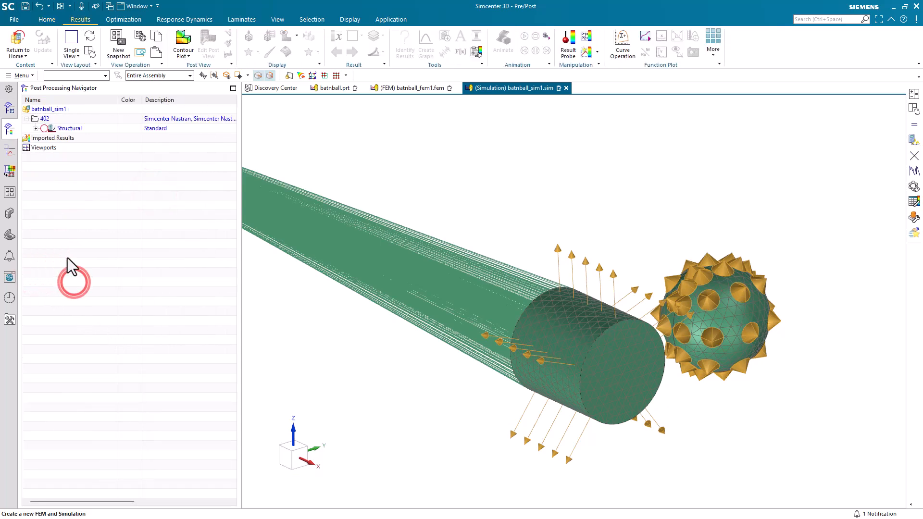
pyautogui.click(36, 128)
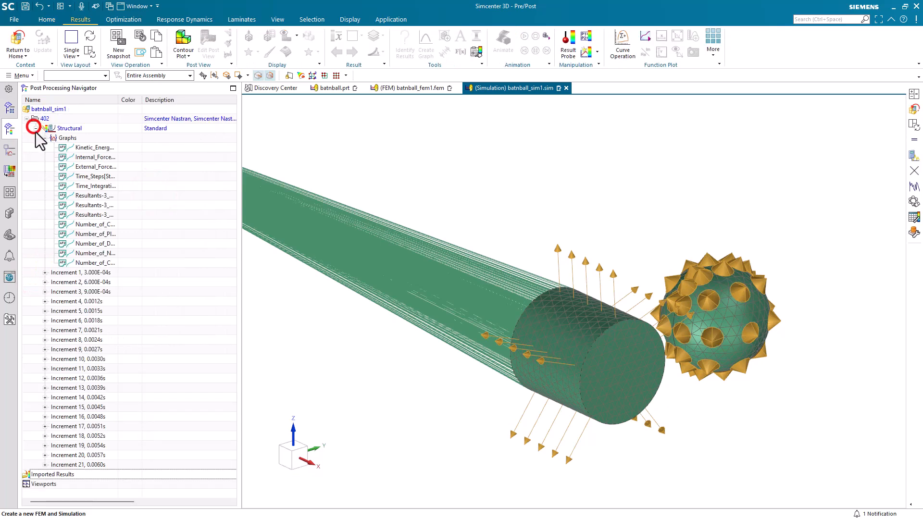
pyautogui.click(45, 273)
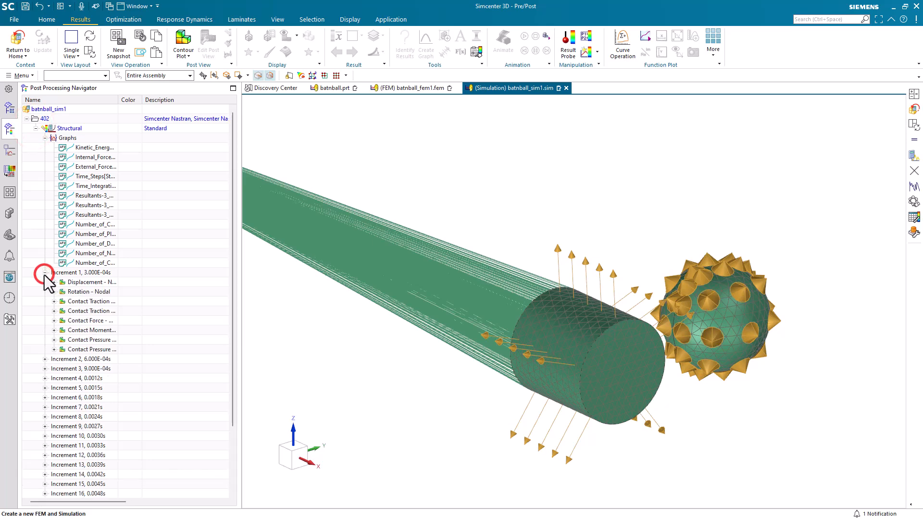
pyautogui.doubleClick(68, 282)
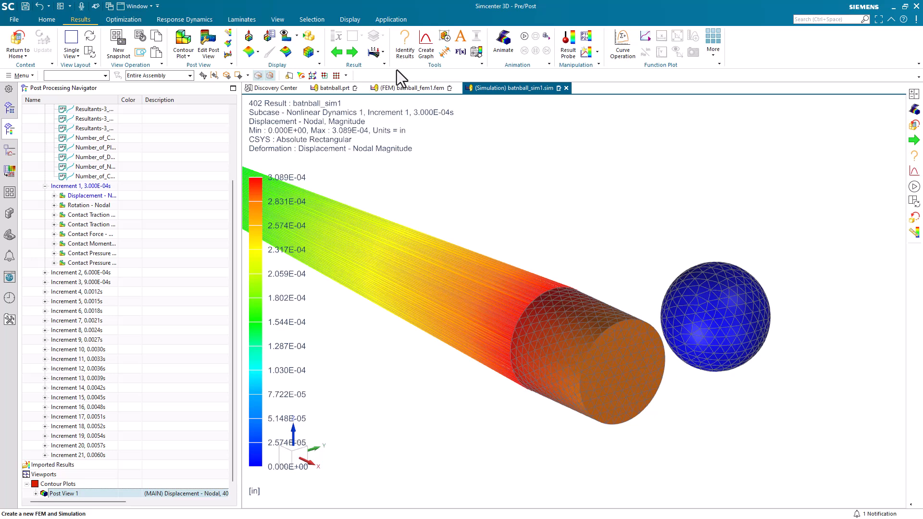
# Animate the displacement plot over iterations with a 100 ms synchronized frame delay and play it.
pyautogui.click(510, 45)
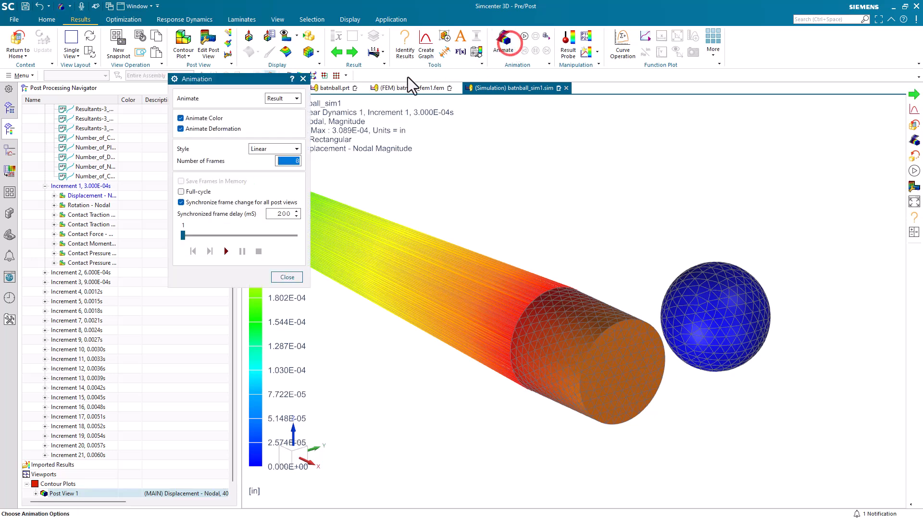
pyautogui.click(283, 98)
pyautogui.click(278, 117)
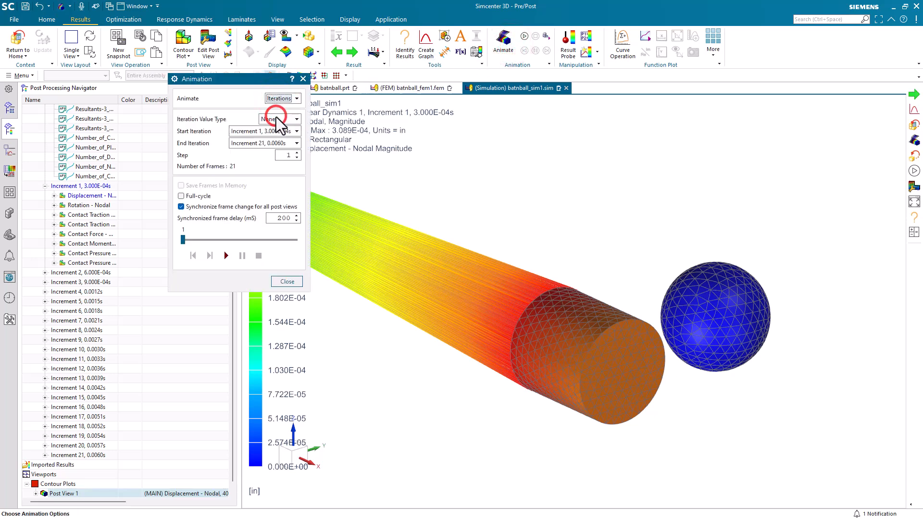
pyautogui.click(297, 221)
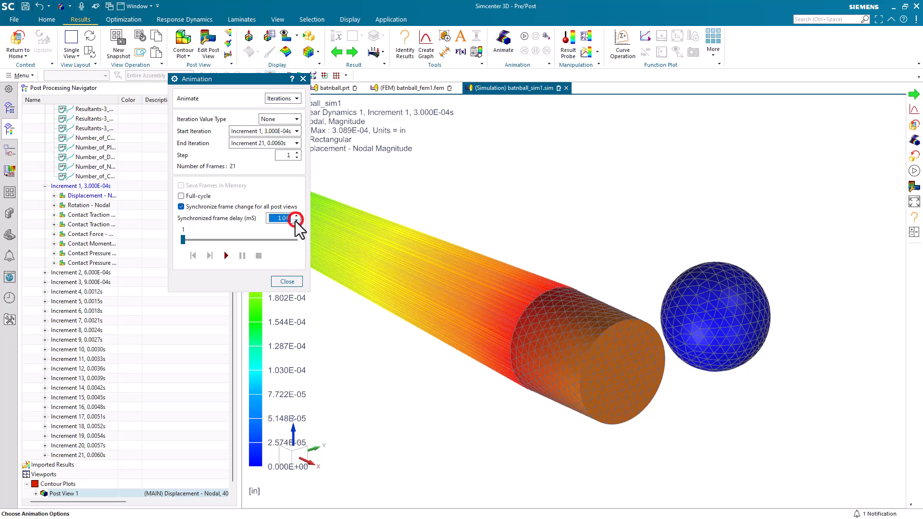
pyautogui.click(227, 256)
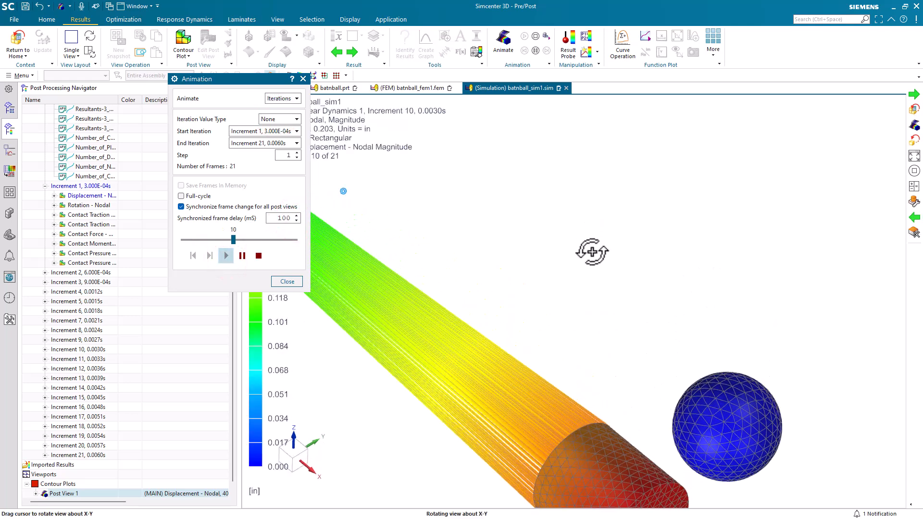
# Stop the displacement animation and close the Animation dialog.
pyautogui.moveTo(699, 383); pyautogui.dragTo(657, 489, button='middle')
pyautogui.scroll(2, 664, 490)
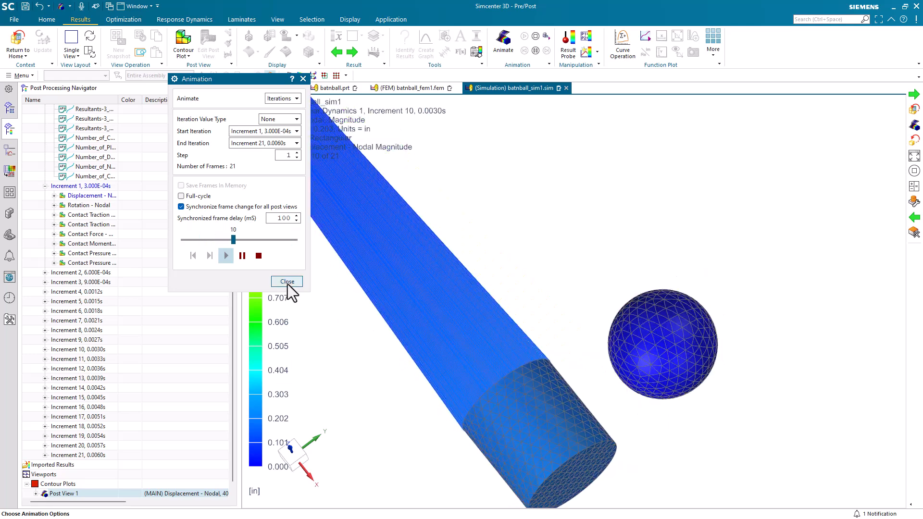
pyautogui.click(257, 254)
pyautogui.click(287, 282)
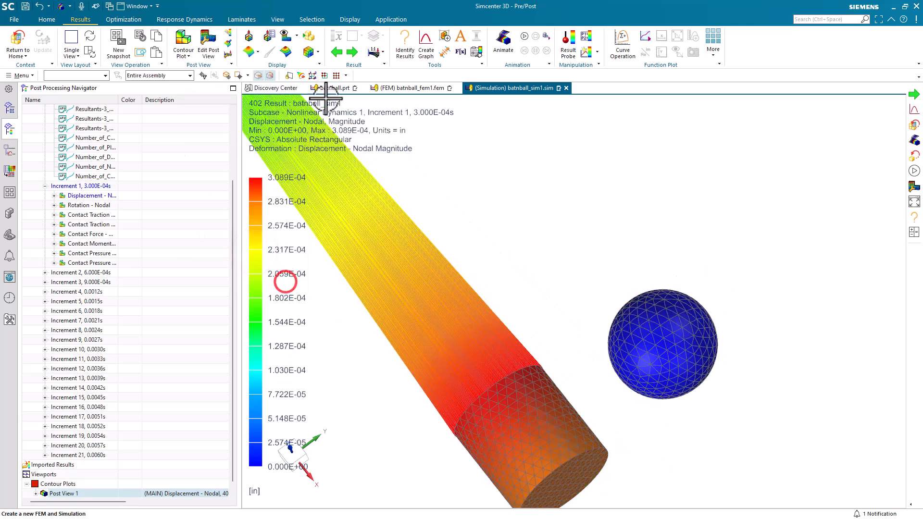
# Step through the displacement results increment by increment up to Increment 19, then back to Increment 18.
pyautogui.click(353, 52)
pyautogui.click(352, 52)
pyautogui.click(352, 51)
pyautogui.click(353, 52)
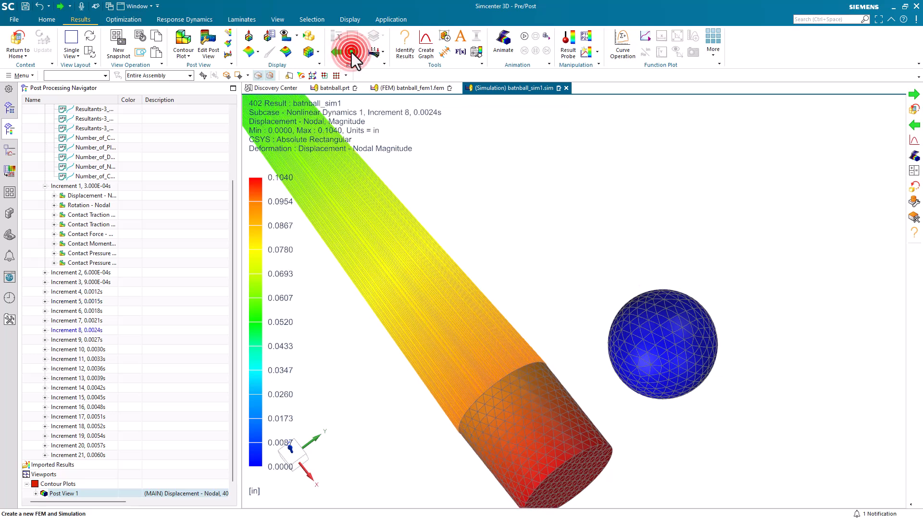
pyautogui.click(352, 52)
pyautogui.click(353, 52)
pyautogui.click(352, 52)
pyautogui.click(352, 52)
pyautogui.click(352, 52)
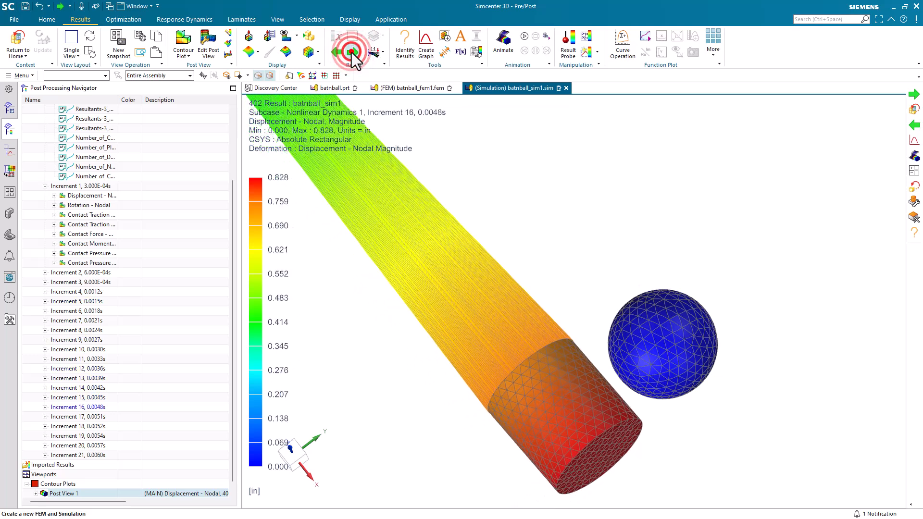
pyautogui.click(353, 52)
pyautogui.click(352, 52)
pyautogui.click(352, 52)
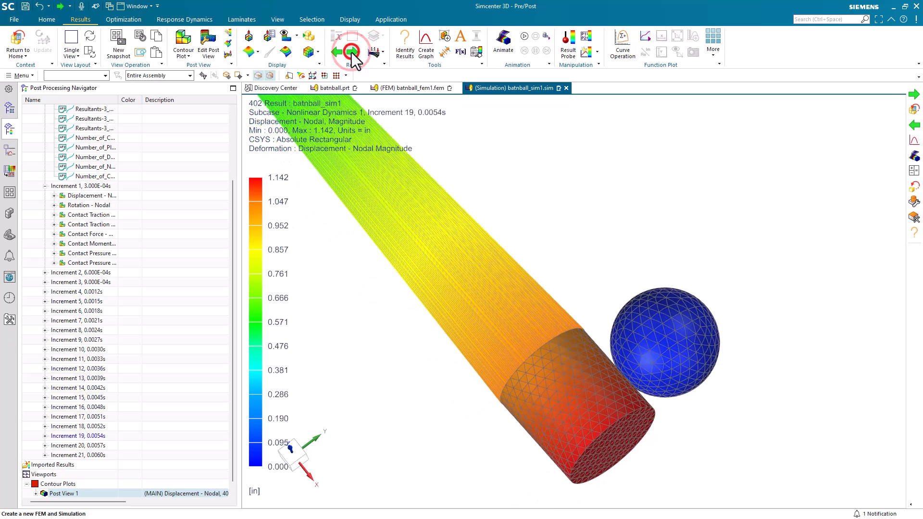
pyautogui.click(337, 51)
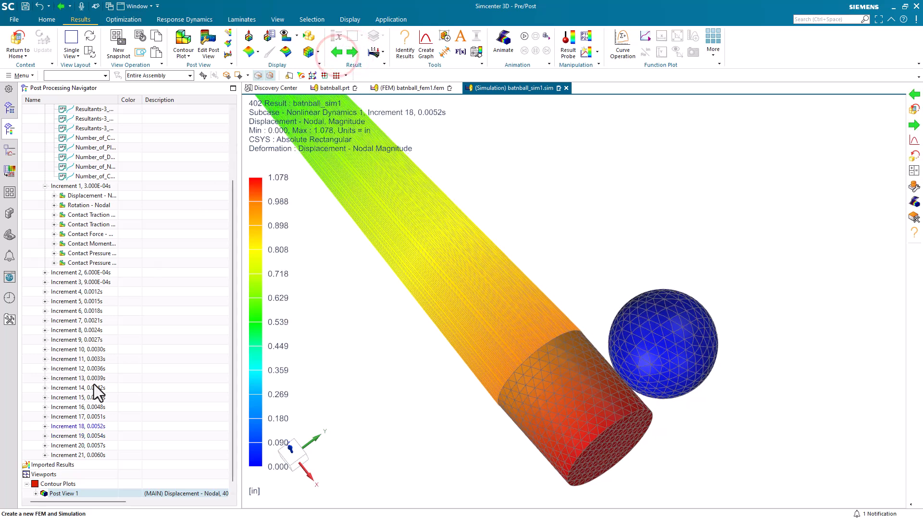
# Expand Increment 18 and plot its nodal contact pressure scalar on the bat and ball.
pyautogui.click(44, 426)
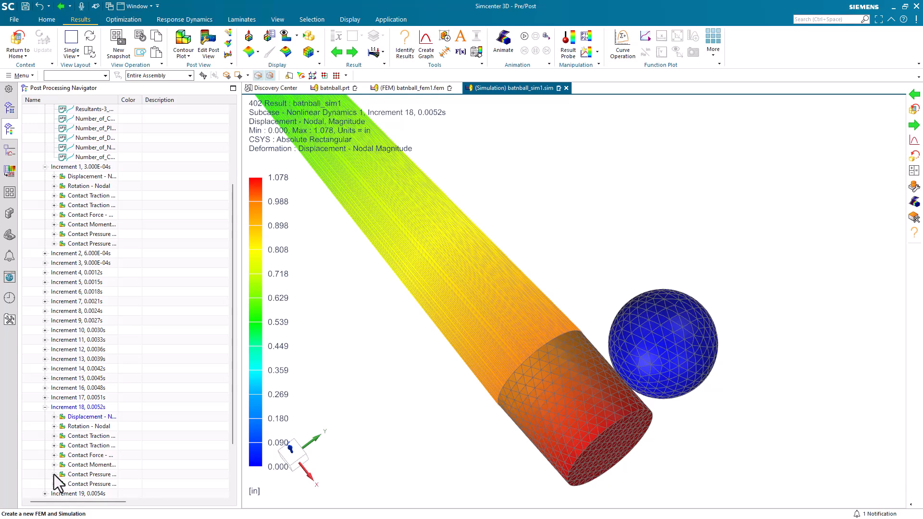
pyautogui.doubleClick(77, 484)
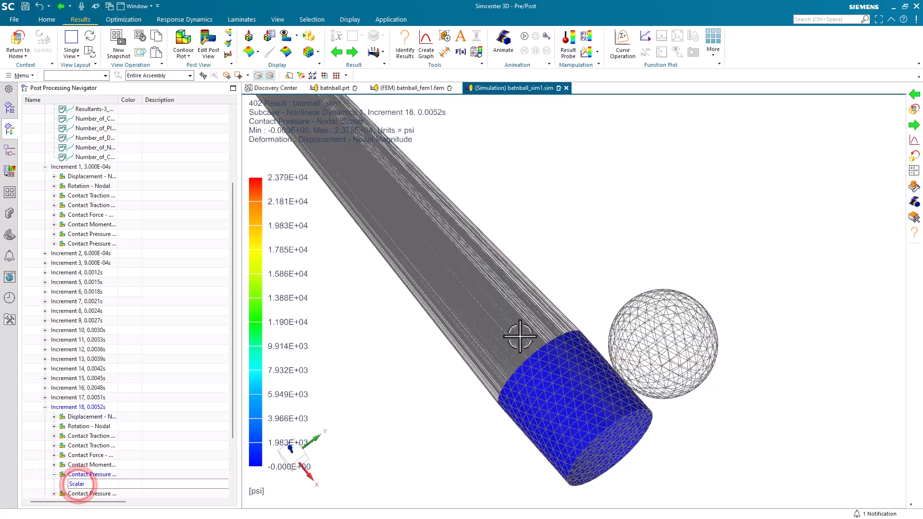
pyautogui.moveTo(521, 335); pyautogui.dragTo(490, 358, button='middle')
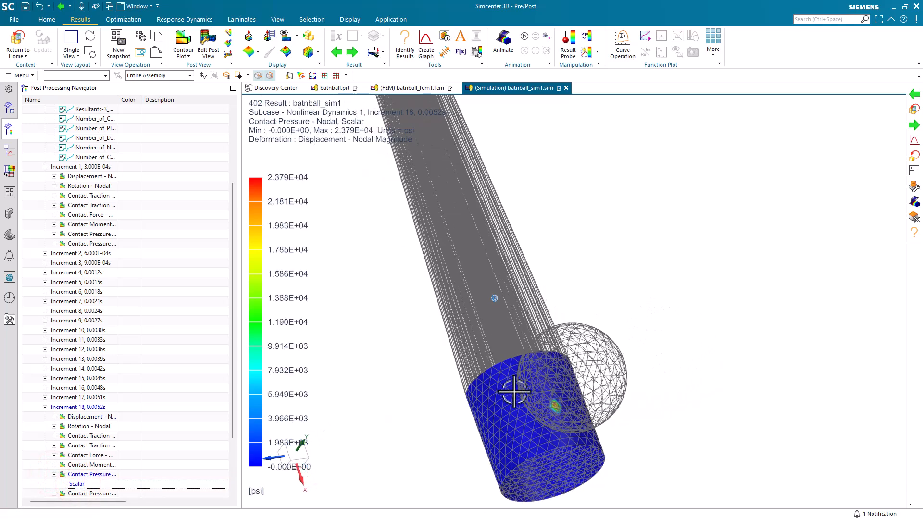
pyautogui.scroll(3, 563, 437)
pyautogui.scroll(3, 564, 437)
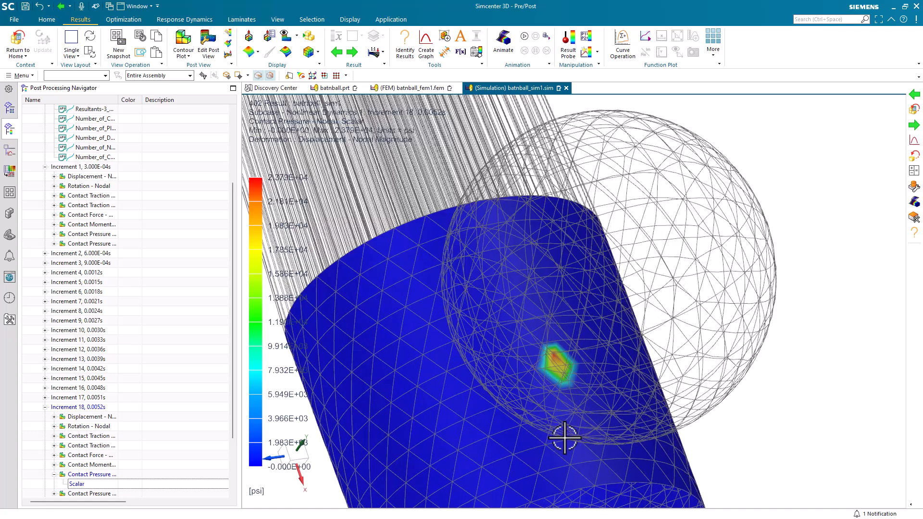
# Step through the neighbouring increments of the contact pressure plot and return to Increment 18.
pyautogui.click(352, 51)
pyautogui.click(353, 52)
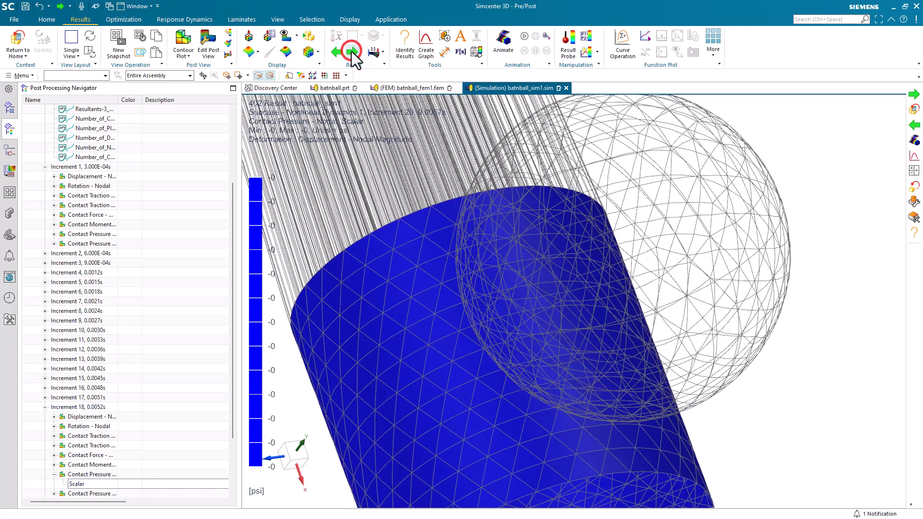
pyautogui.click(336, 52)
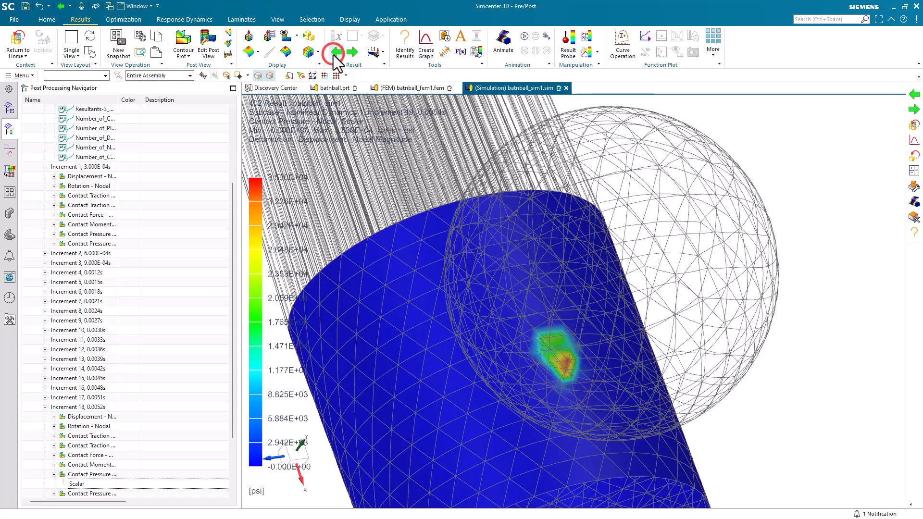
pyautogui.click(336, 52)
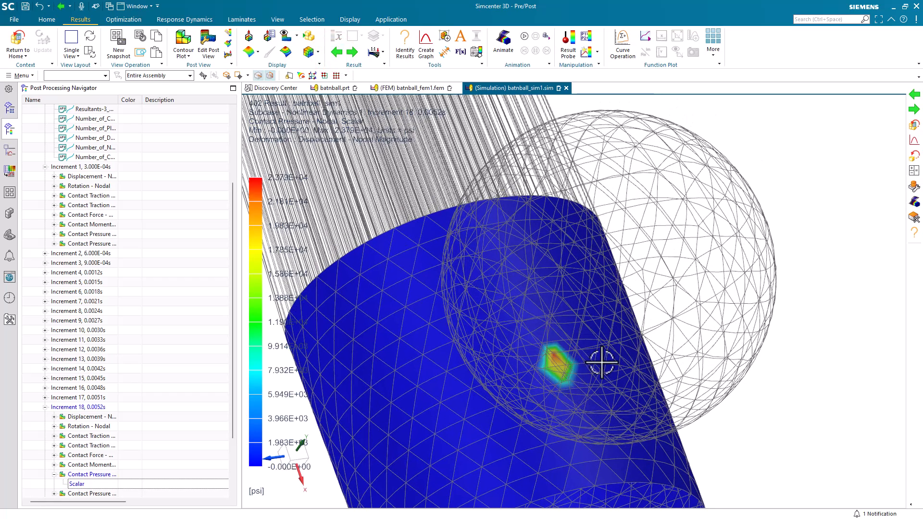
pyautogui.moveTo(600, 366); pyautogui.dragTo(642, 332, button='middle')
pyautogui.scroll(-5, 769, 344)
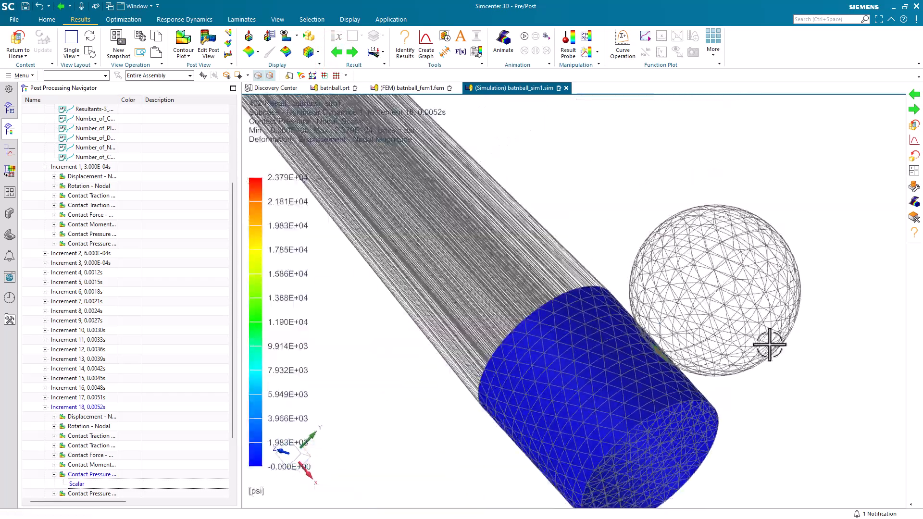